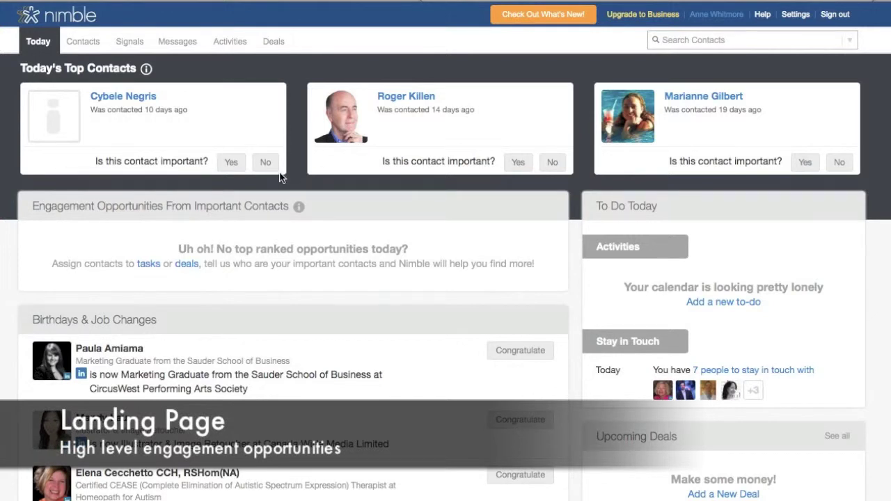
Step: Set stay-in-touch reminders for the three top contacts: none, monthly, and a chosen frequency
left_click(231, 164)
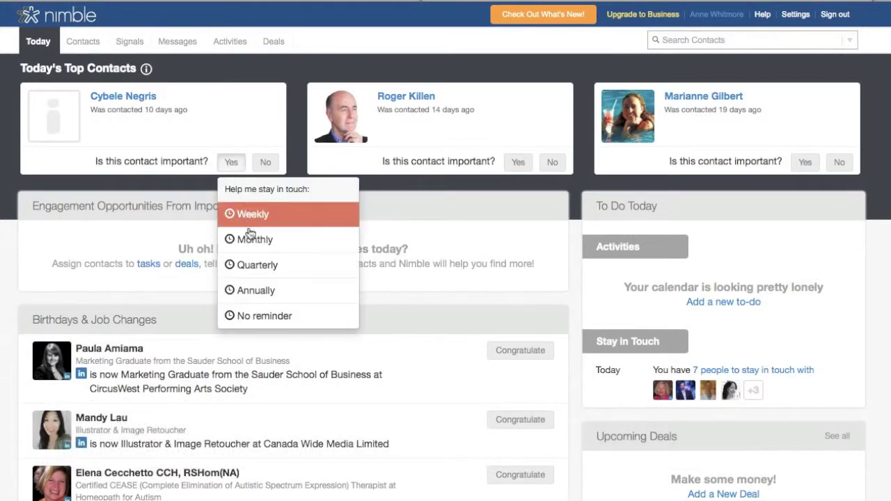
left_click(265, 317)
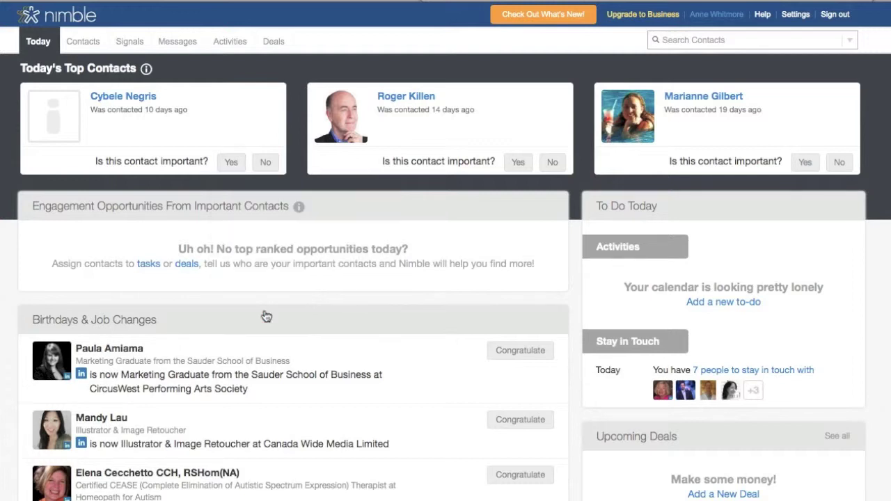
left_click(519, 164)
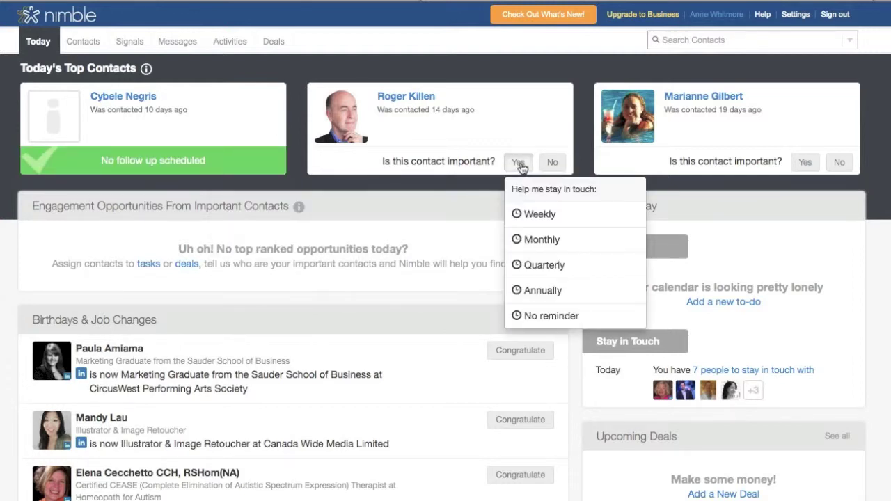
left_click(525, 276)
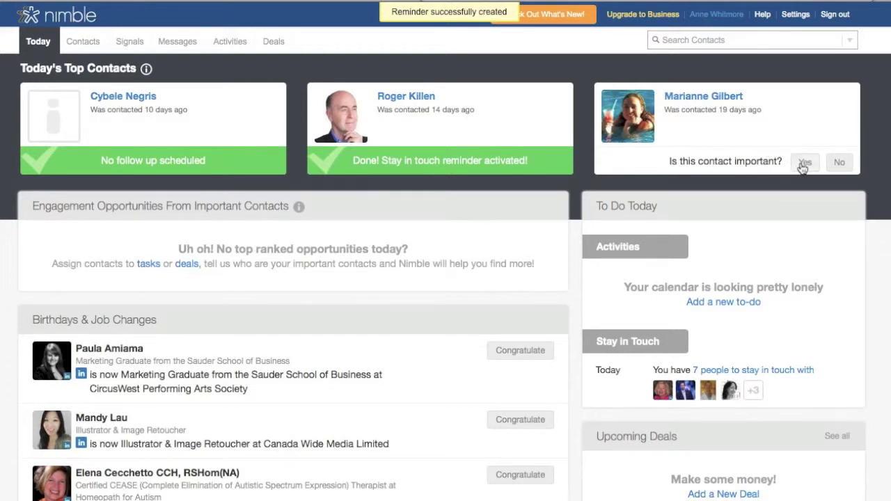
left_click(805, 163)
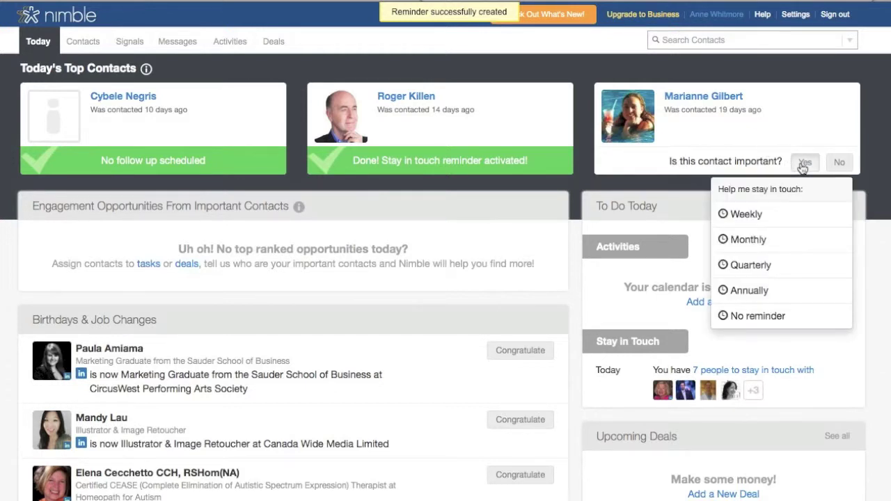
left_click(769, 315)
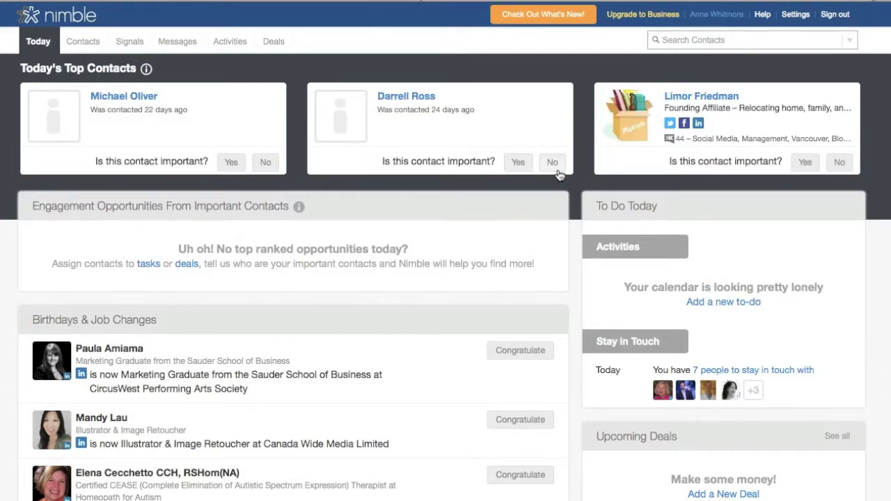
Step: Scroll to Birthdays & Job Changes and start a job-change congratulation for a contact
scroll(7, 301, "down", 2)
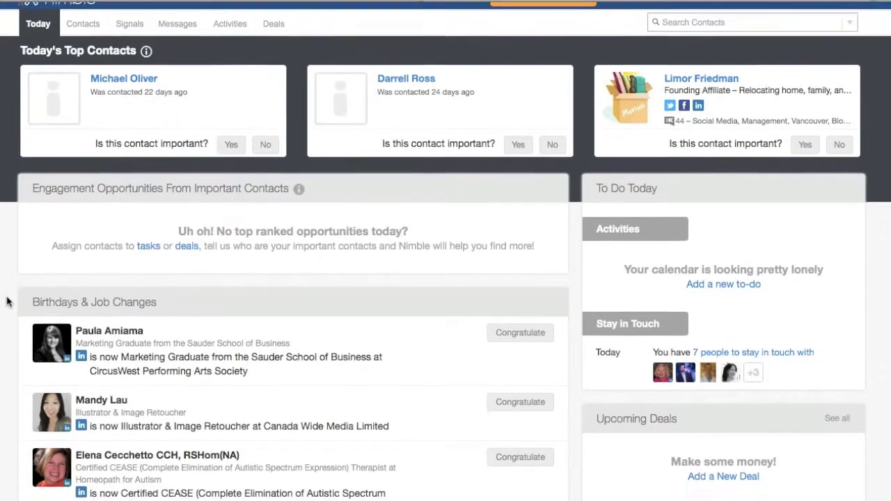
scroll(7, 302, "down", 2)
scroll(7, 301, "down", 2)
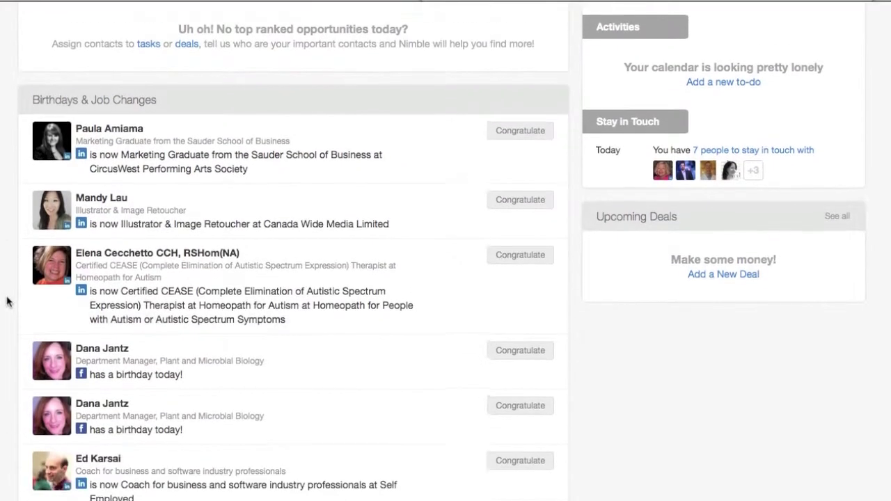
scroll(6, 302, "down", 2)
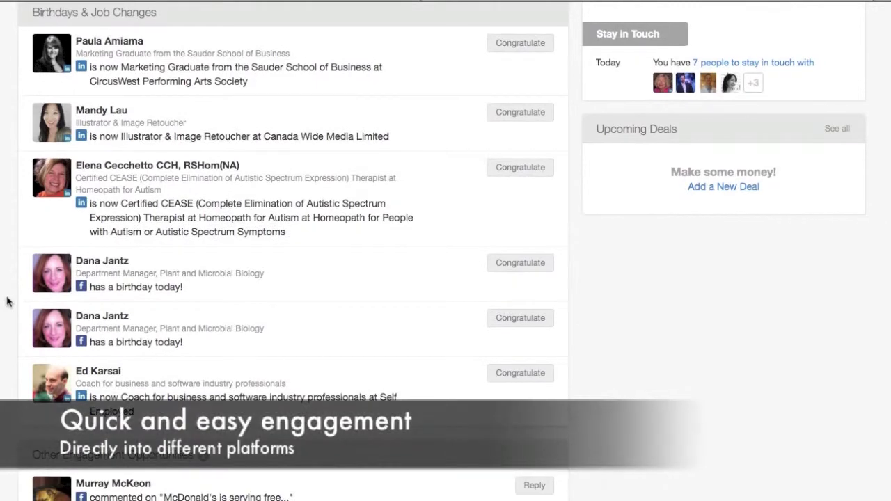
scroll(7, 301, "down", 1)
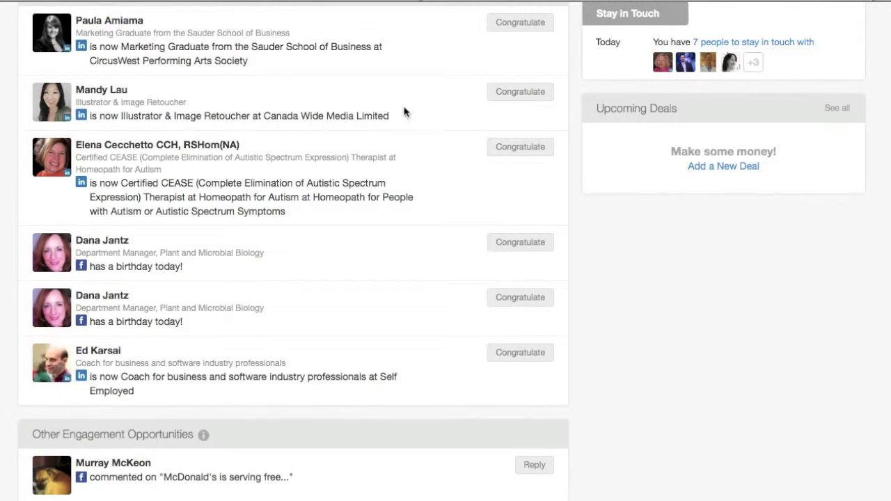
left_click(508, 95)
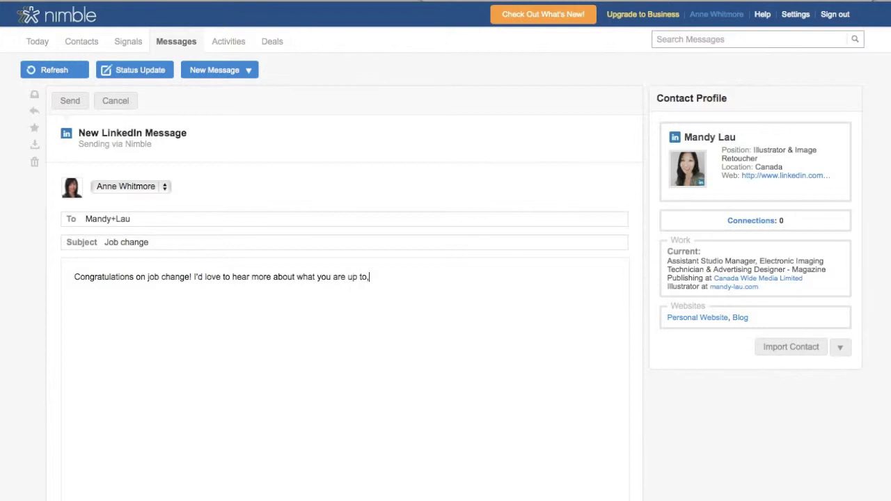
Step: Finish the LinkedIn congratulations message body and send it
type("D")
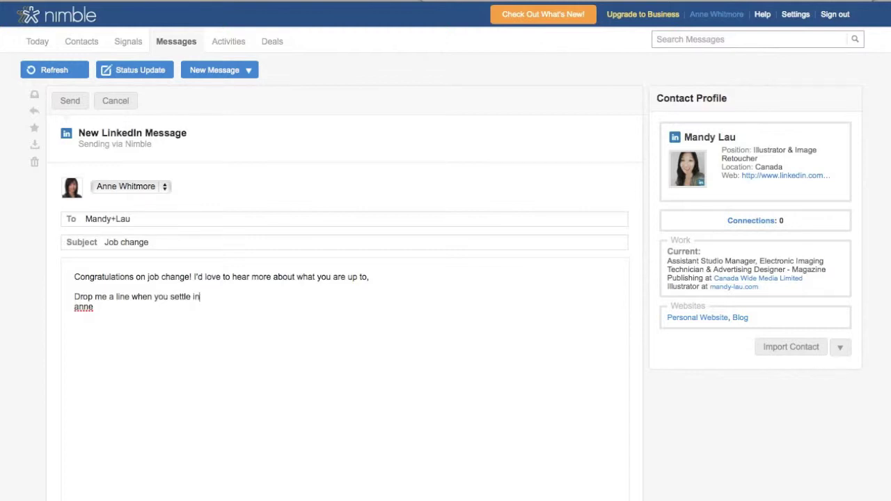
type(".")
key("Return")
left_click(70, 101)
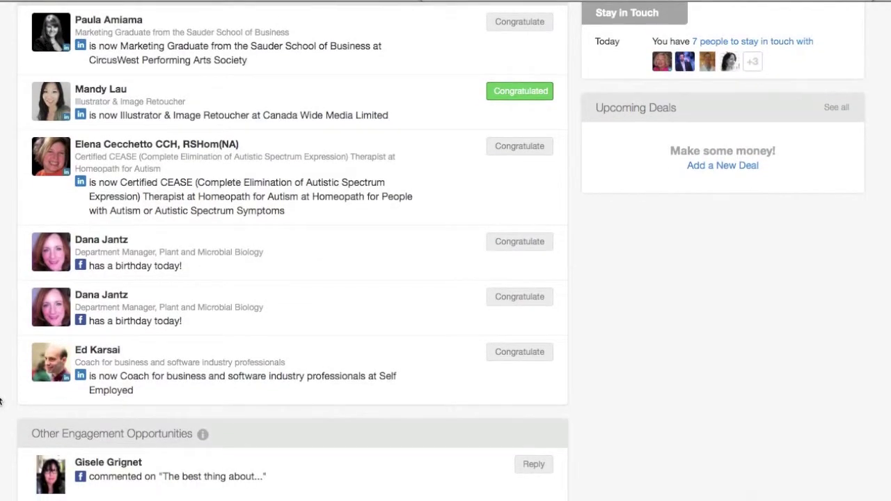
Step: Post a happy-birthday greeting on the birthday contact's Facebook timeline
scroll(1, 395, "down", 2)
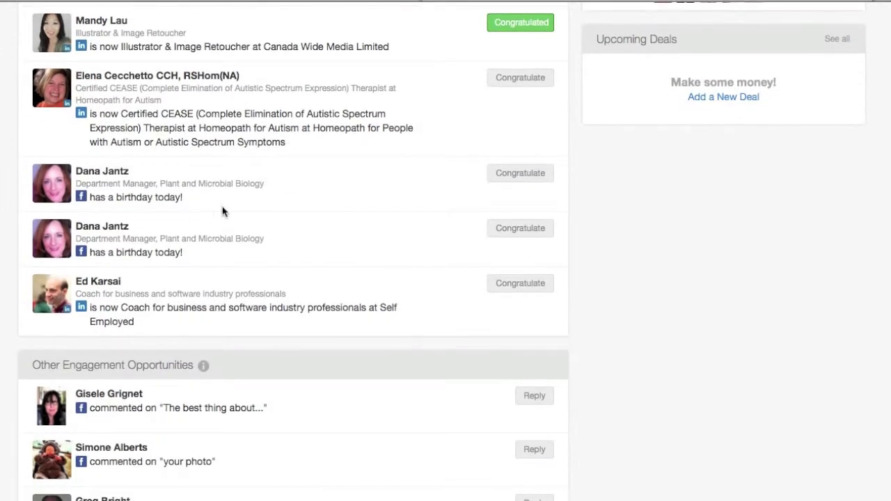
left_click(506, 179)
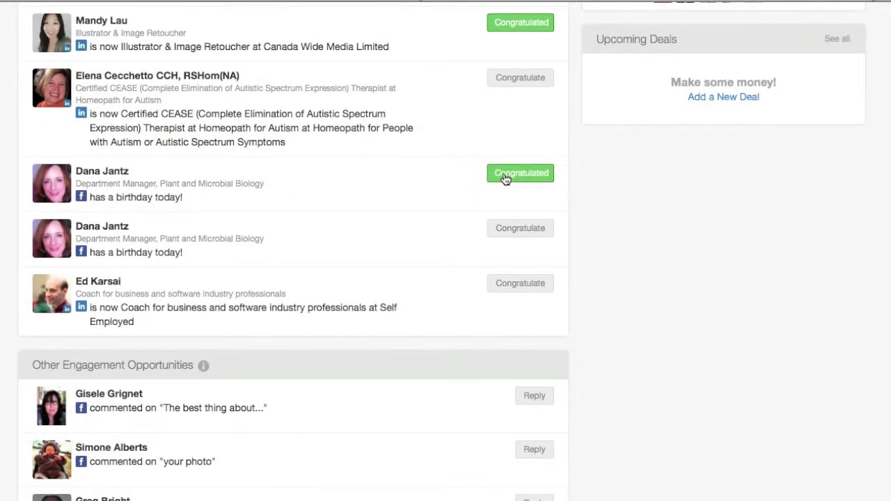
left_click(359, 224)
type("Happy birt")
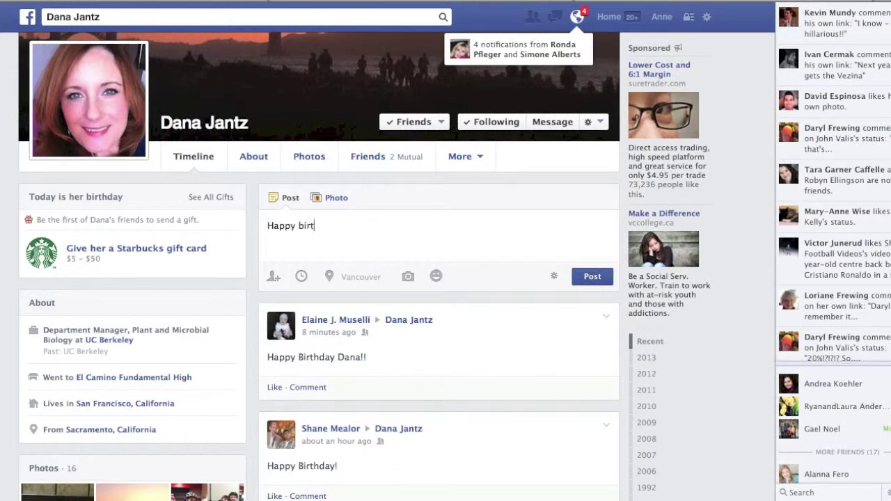
type("hday, Dana!")
left_click(593, 278)
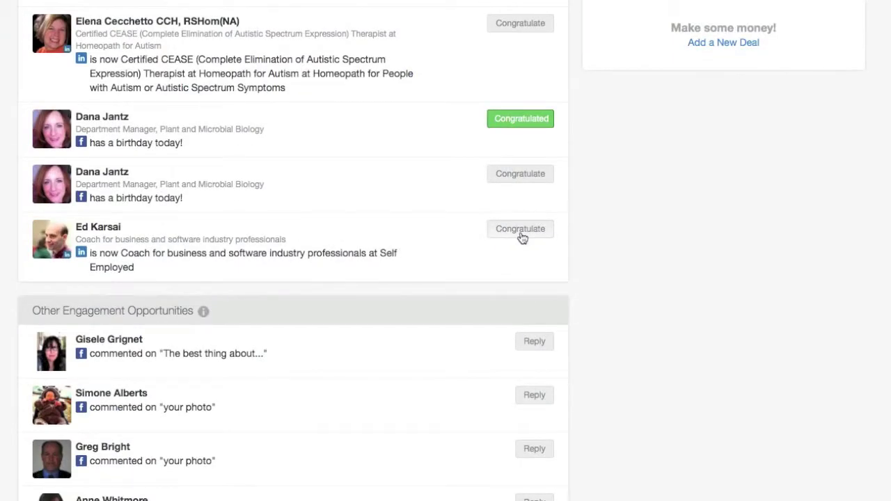
left_click(523, 230)
Step: Replace the LinkedIn subject with 'Hello, fellow coach!' and begin the body with 'Hi,'
triple_click(204, 231)
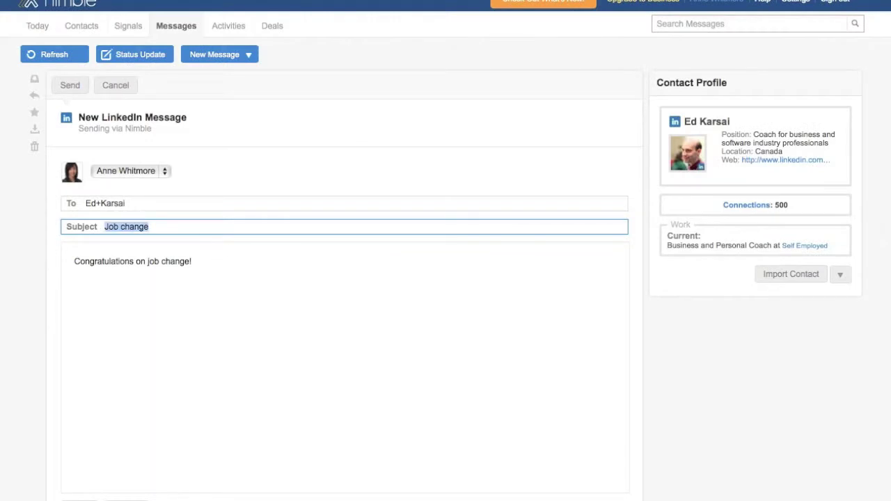
type("Hello, fel")
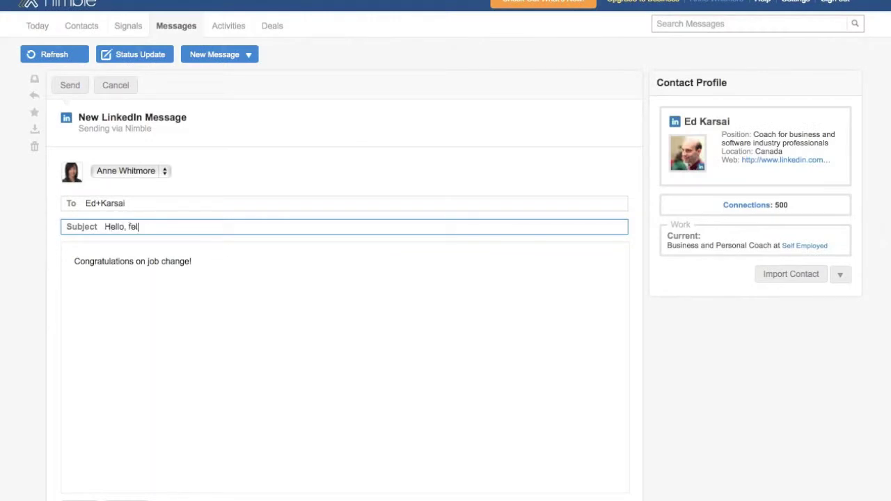
type("h!")
key("Tab")
type("Hi,")
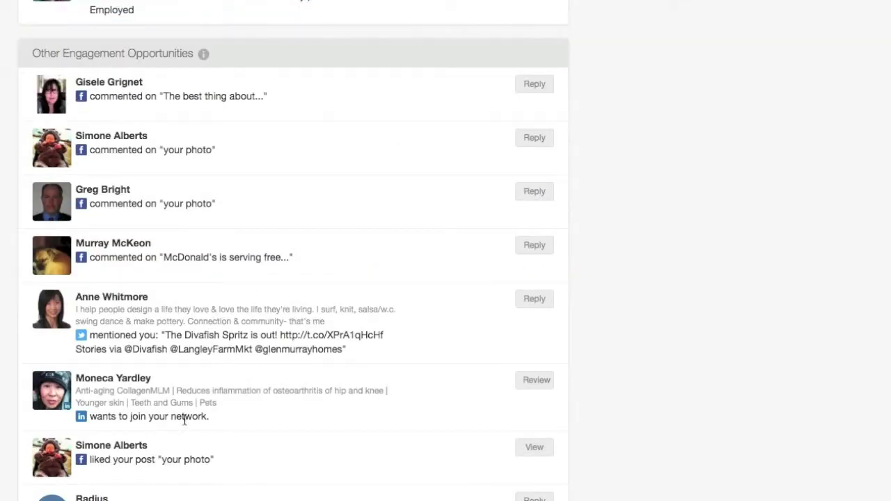
Step: Accept the two pending connection requests
scroll(244, 390, "down", 2)
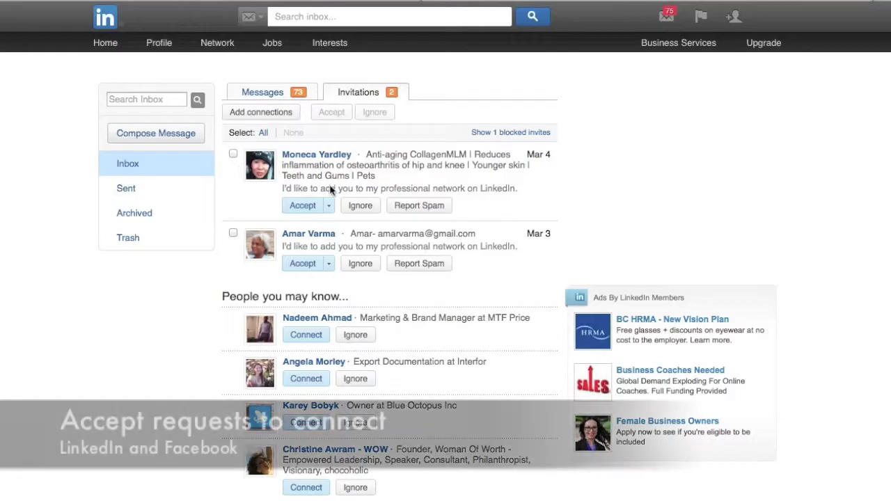
left_click(305, 207)
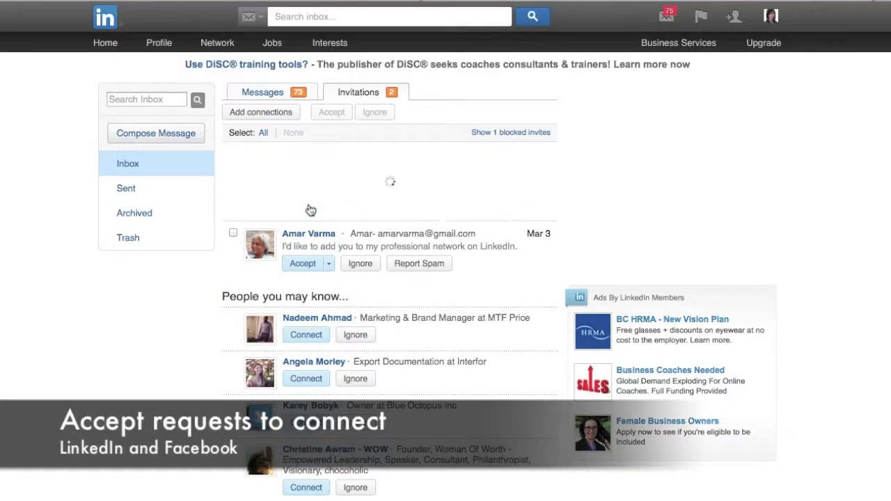
left_click(303, 243)
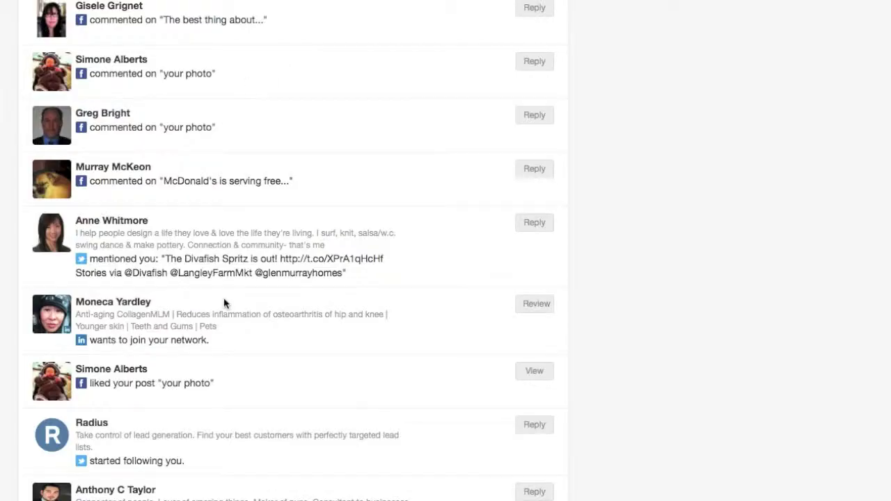
Step: Share a 'Thank you for the follow' reply to Radius and review the dashboard
scroll(224, 302, "down", 2)
left_click(534, 363)
type("Thank")
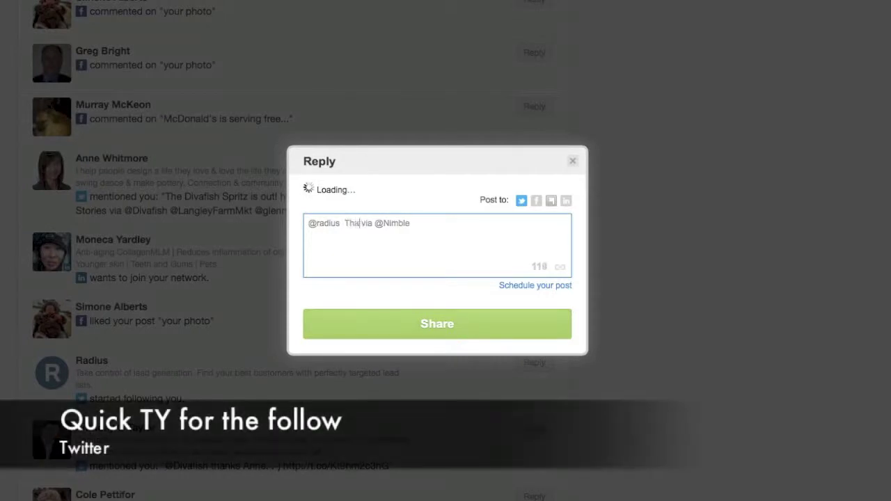
type(" you for the follow!")
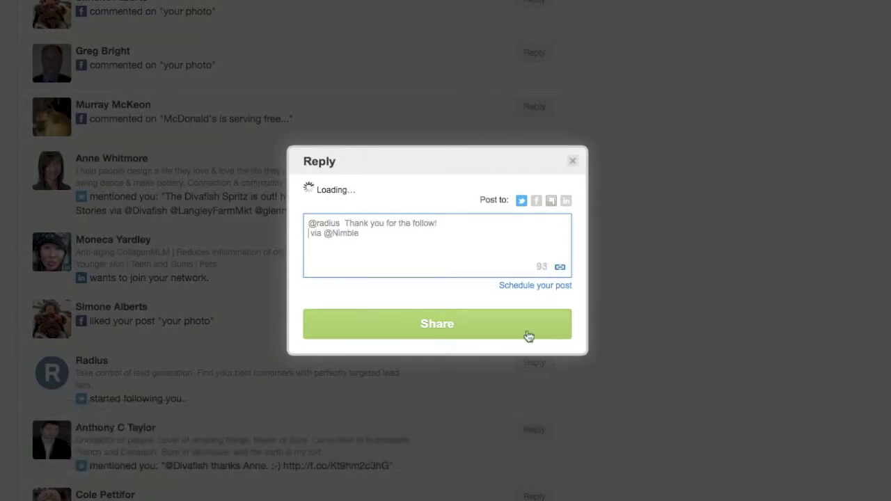
left_click(529, 336)
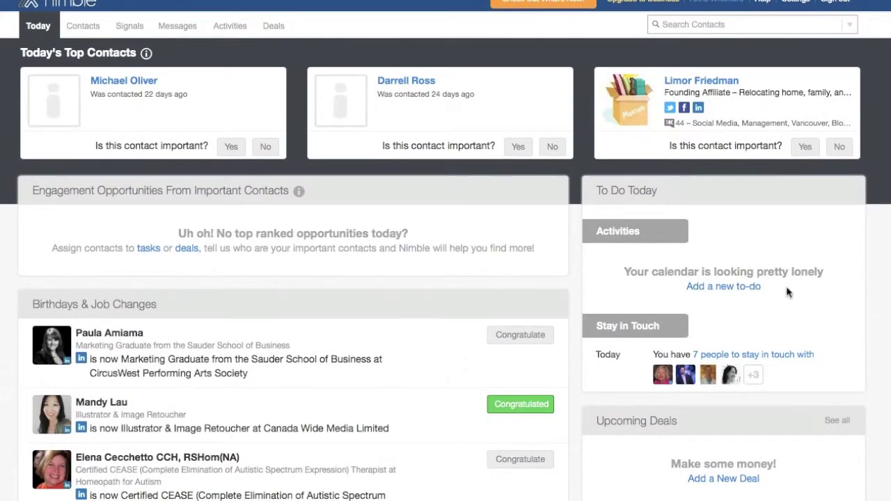
scroll(787, 293, "down", 2)
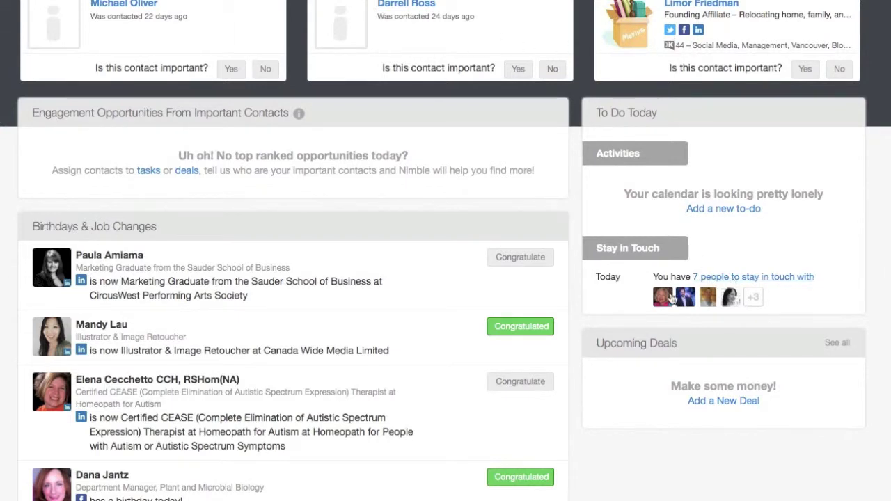
scroll(755, 304, "up", 2)
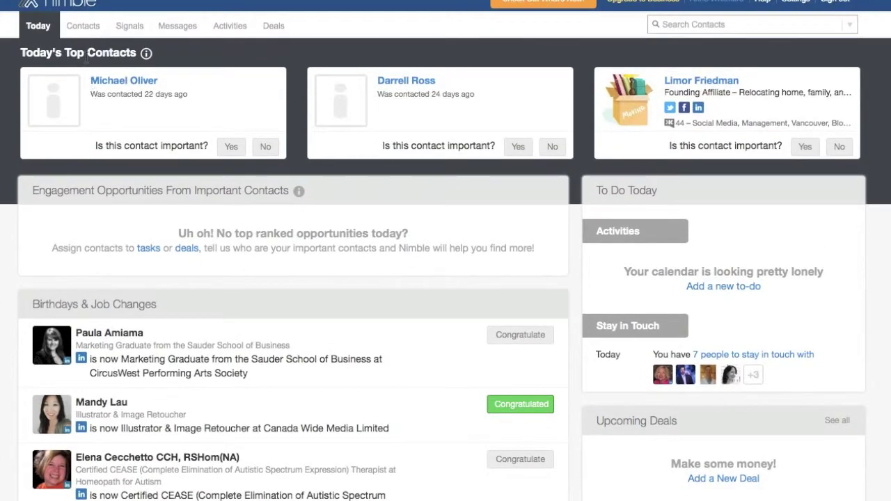
left_click(85, 27)
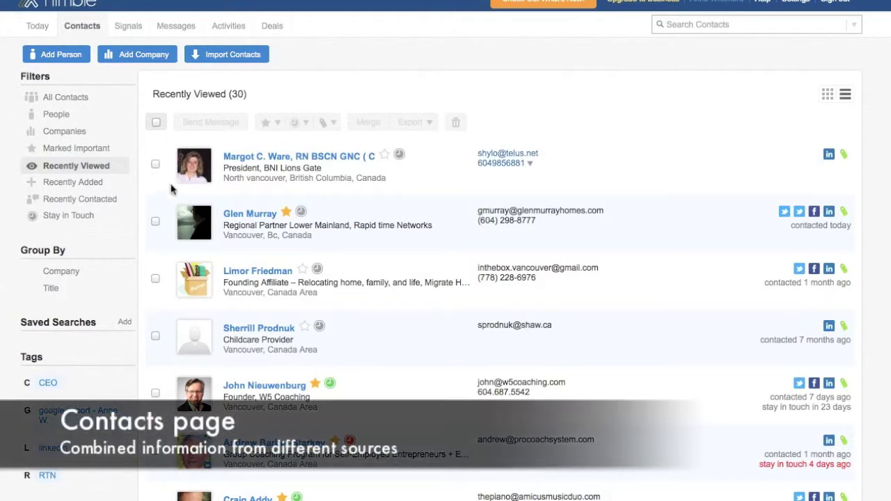
Step: Open the contact's record from the Recently Viewed list
scroll(264, 191, "down", 1)
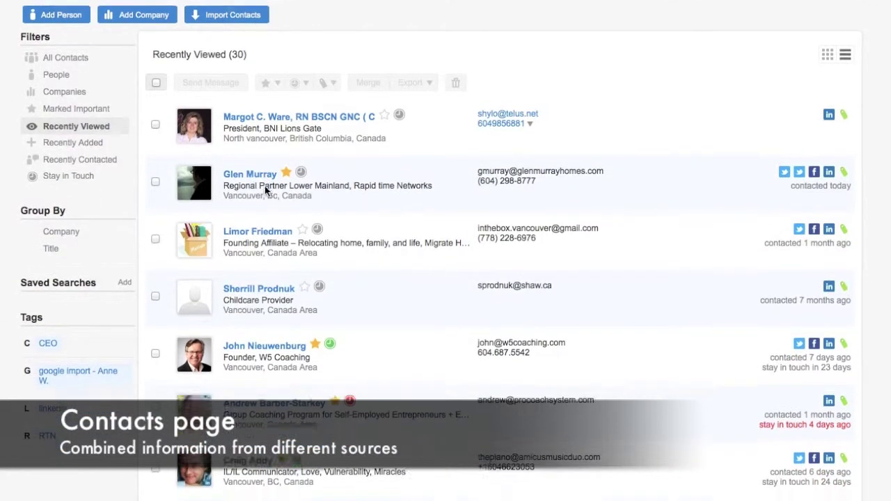
scroll(265, 186, "down", 1)
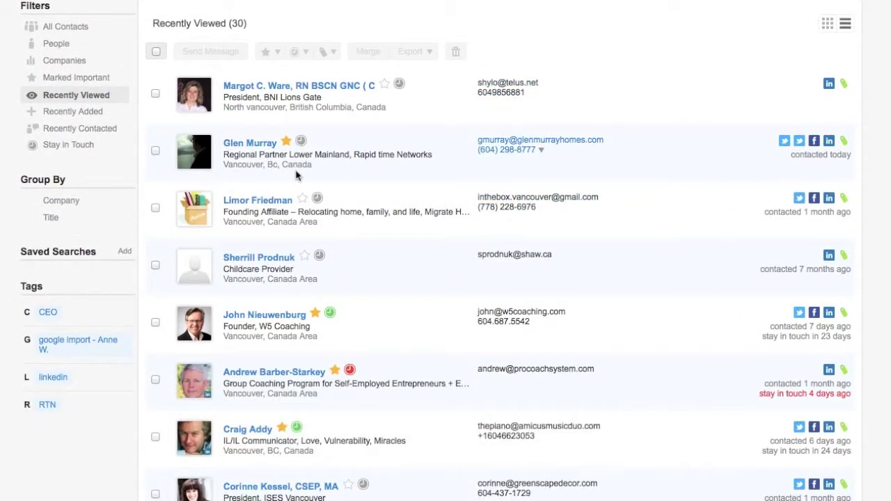
left_click(258, 145)
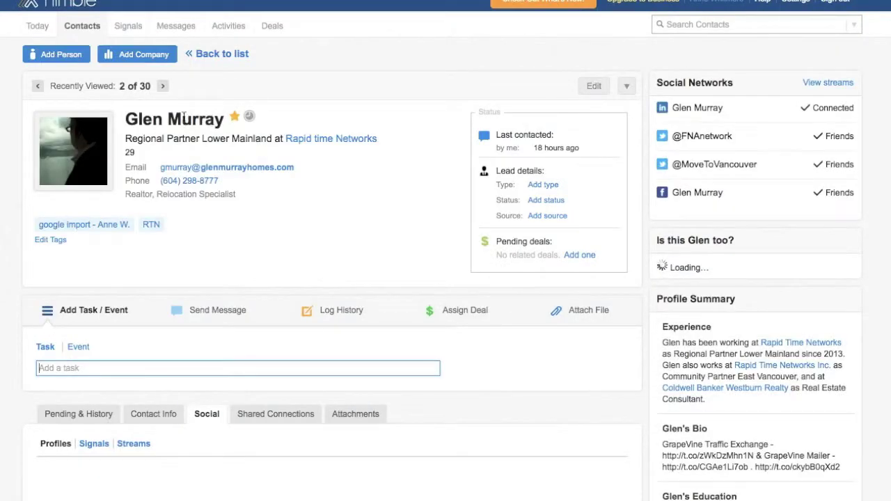
Step: Add the task 'Create video for website' to the contact's record
scroll(272, 237, "down", 1)
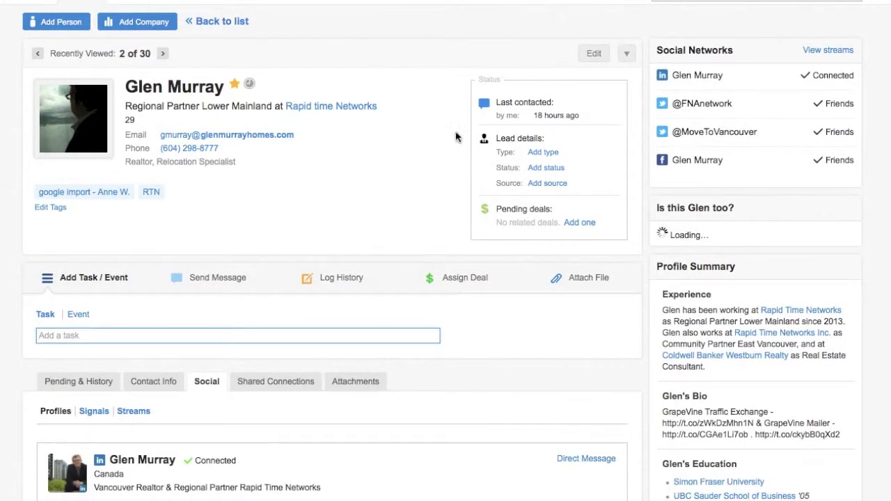
mouse_move(556, 148)
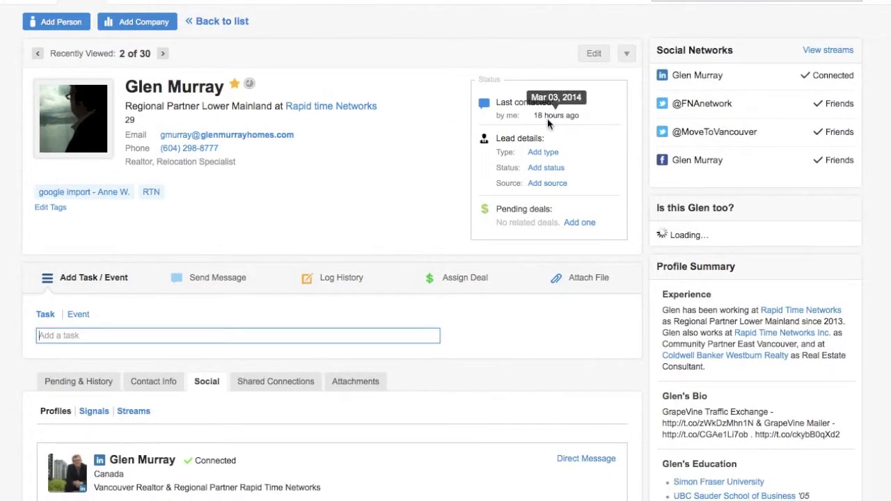
scroll(416, 180, "down", 1)
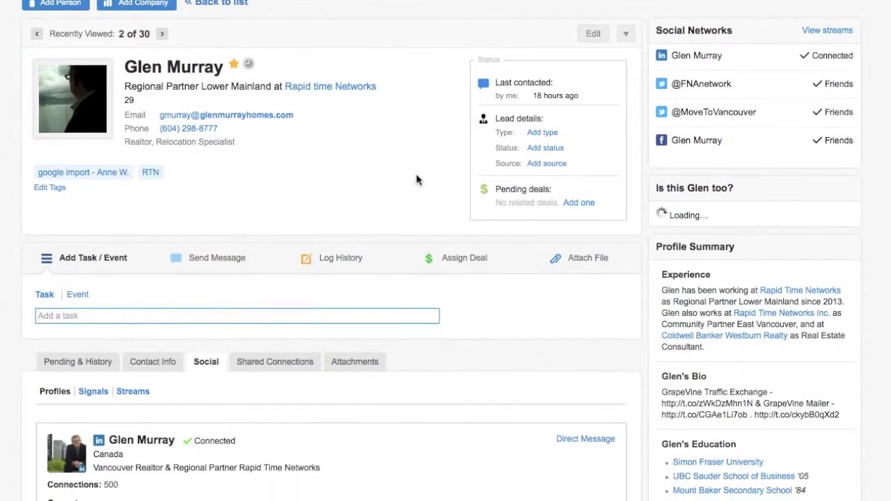
scroll(417, 180, "down", 1)
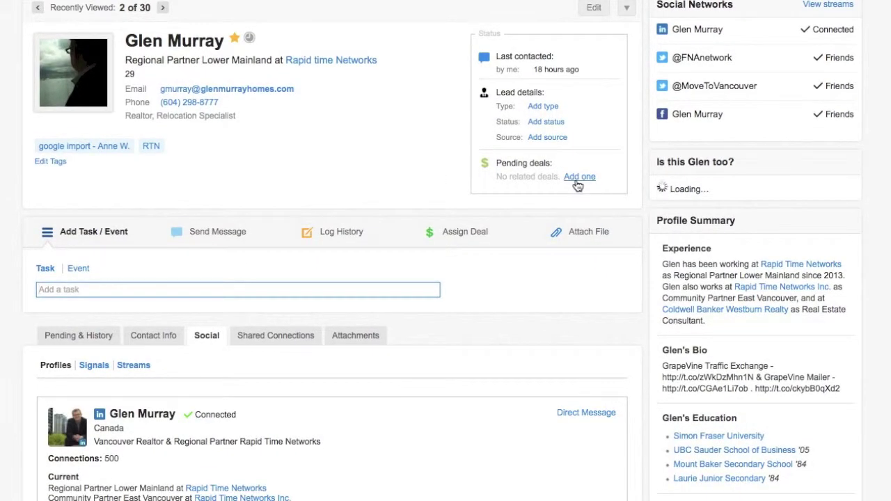
scroll(370, 183, "down", 3)
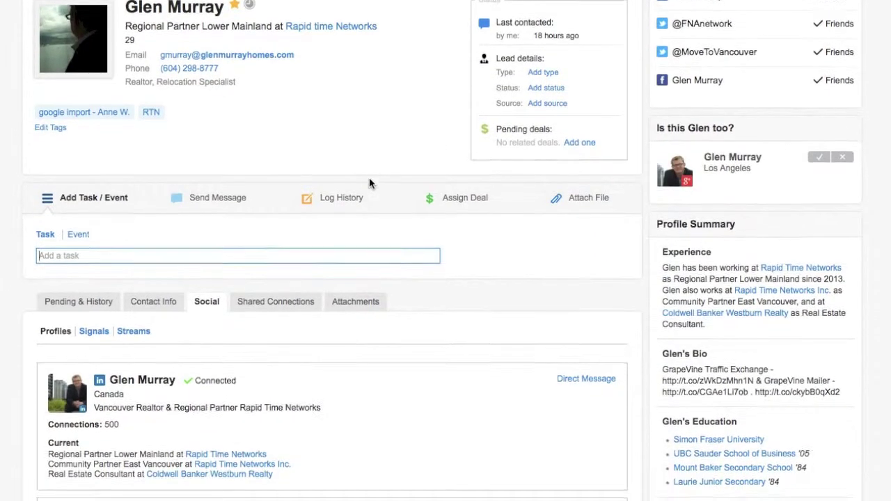
scroll(369, 183, "down", 3)
scroll(369, 182, "down", 2)
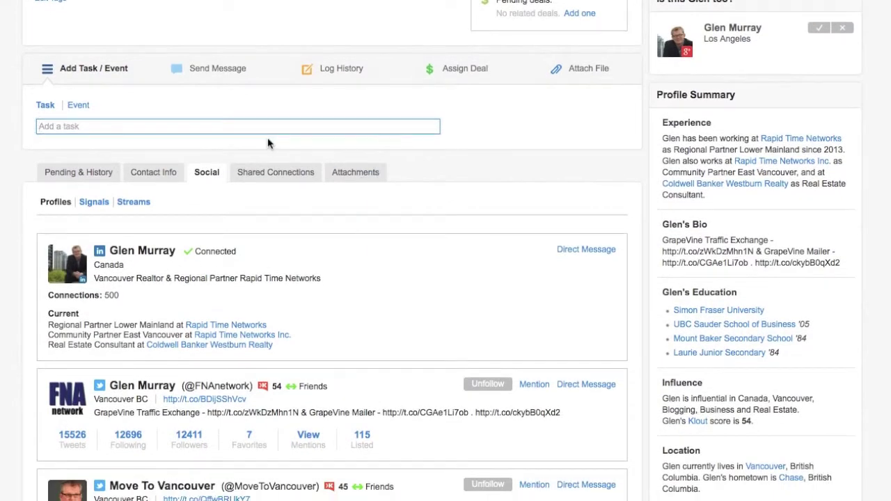
type("Cre")
type("ate video for website")
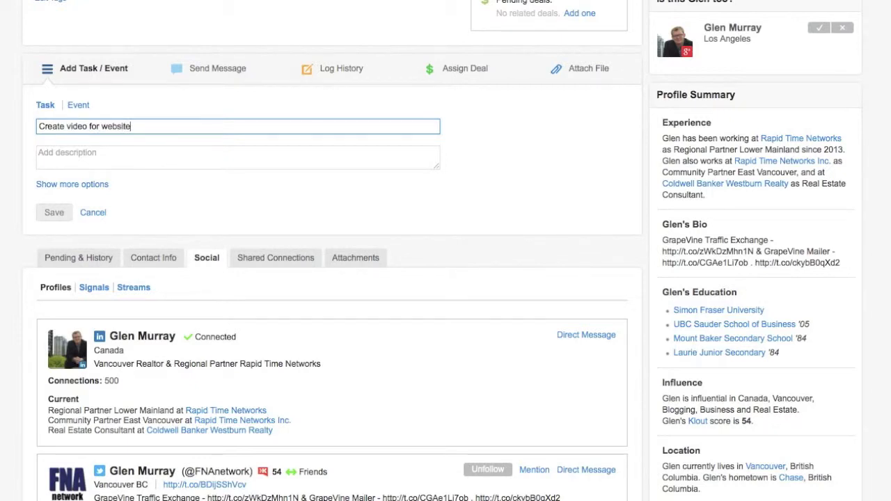
key("Return")
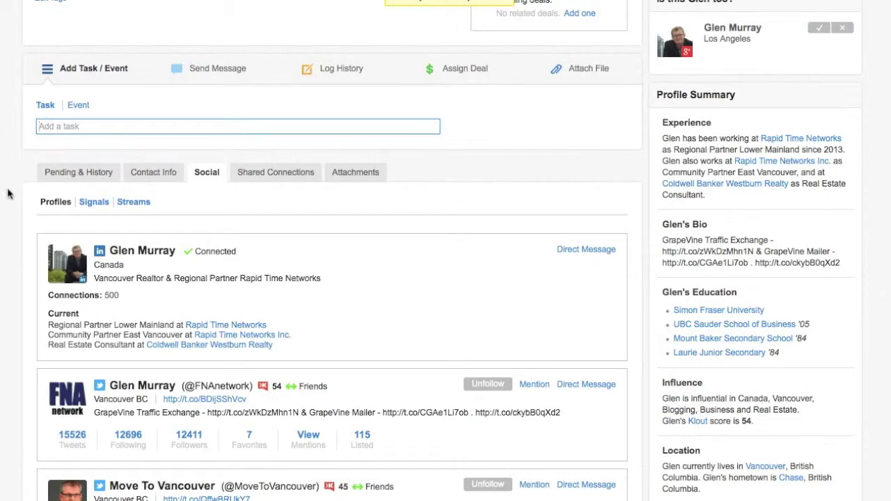
scroll(6, 196, "down", 2)
scroll(6, 197, "down", 3)
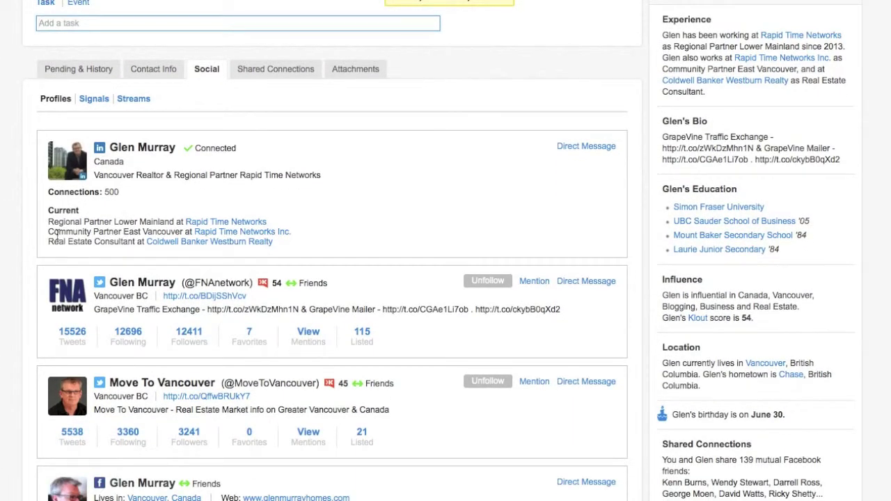
scroll(50, 237, "down", 2)
scroll(5, 412, "down", 4)
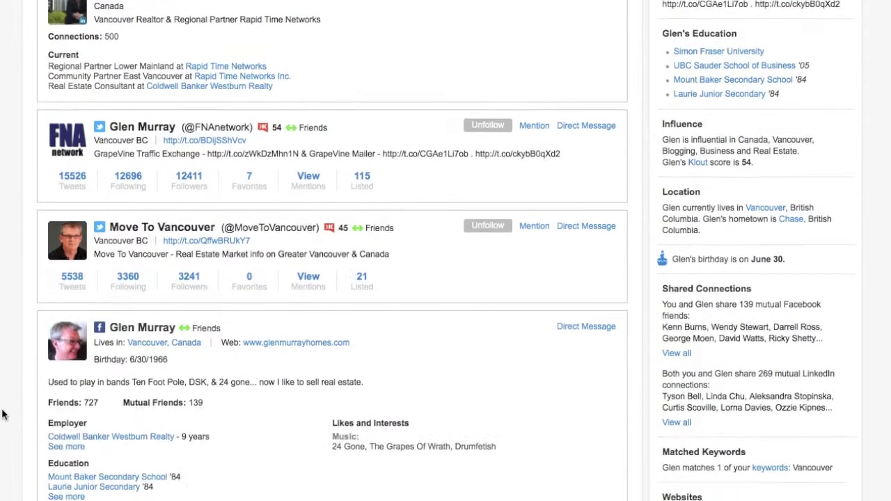
scroll(40, 407, "down", 3)
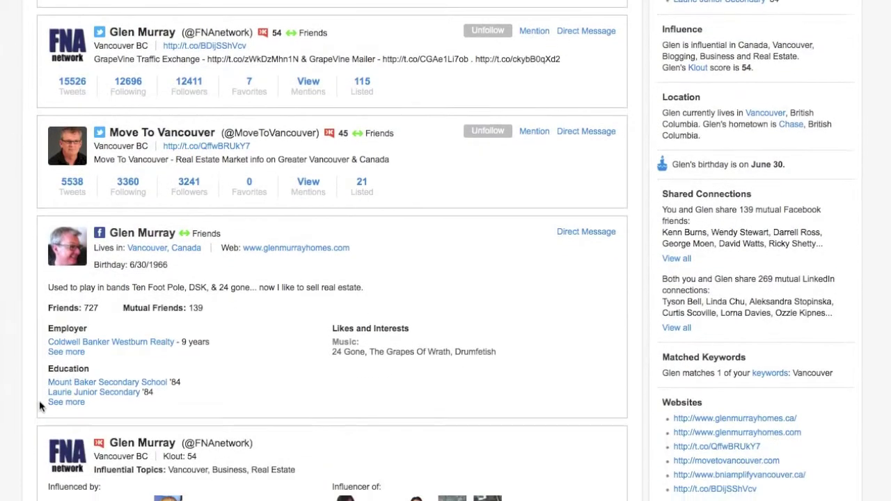
scroll(39, 407, "down", 3)
scroll(39, 401, "down", 2)
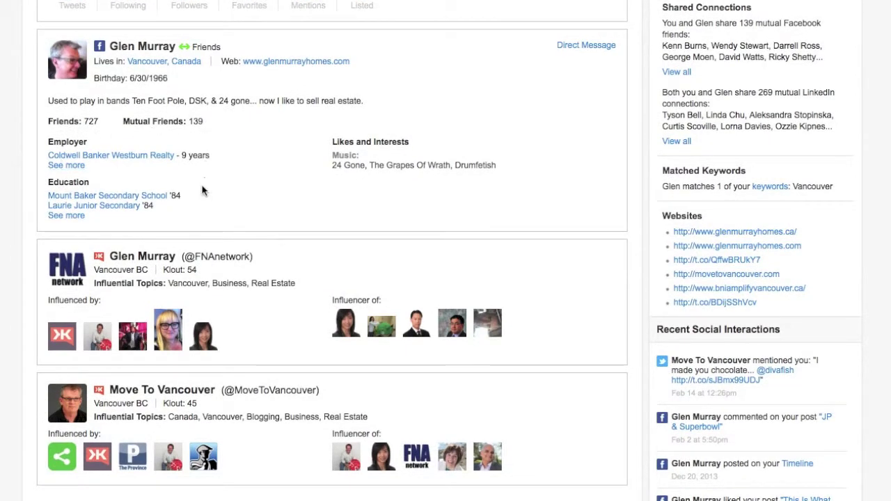
scroll(1, 286, "down", 3)
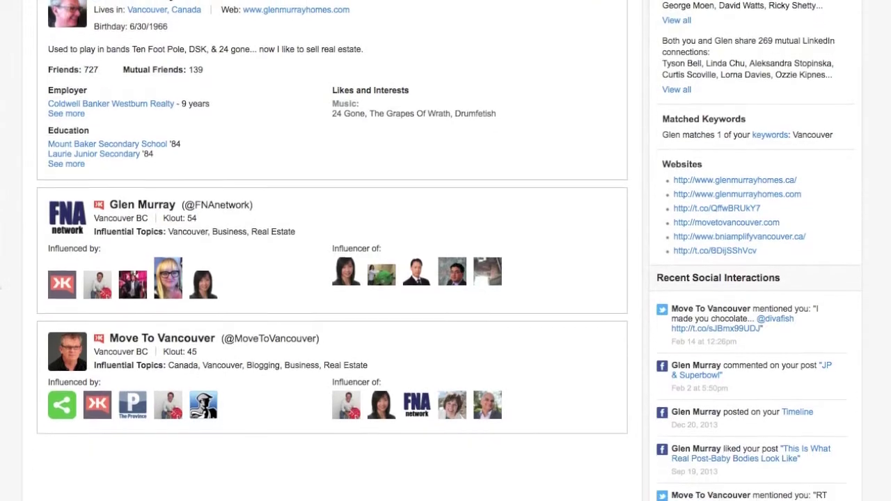
scroll(1, 285, "down", 2)
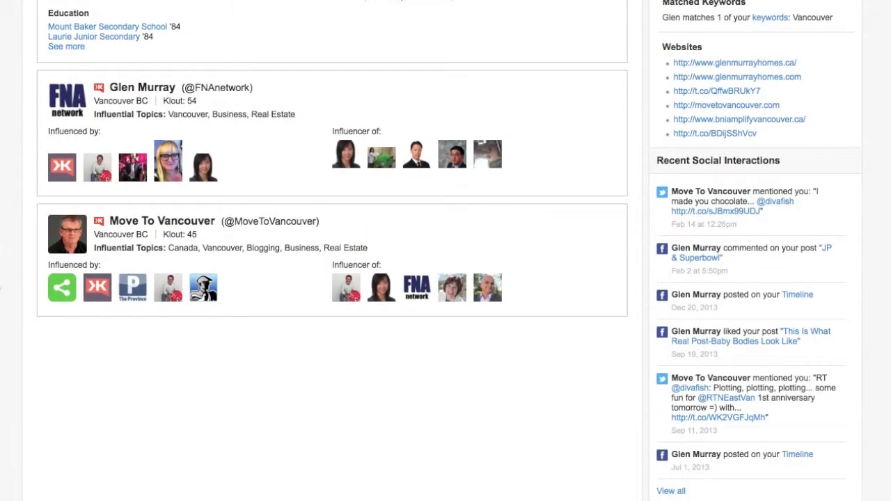
scroll(1, 285, "up", 4)
scroll(0, 285, "up", 7)
scroll(1, 286, "up", 5)
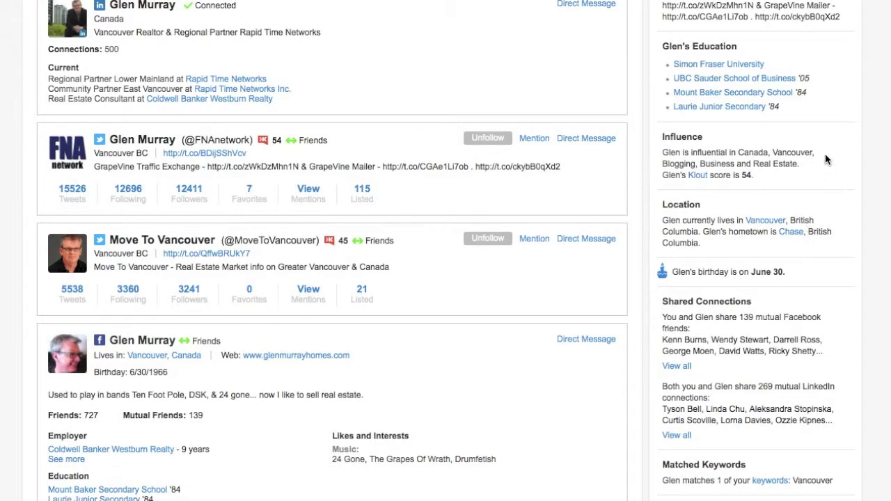
scroll(824, 157, "up", 1)
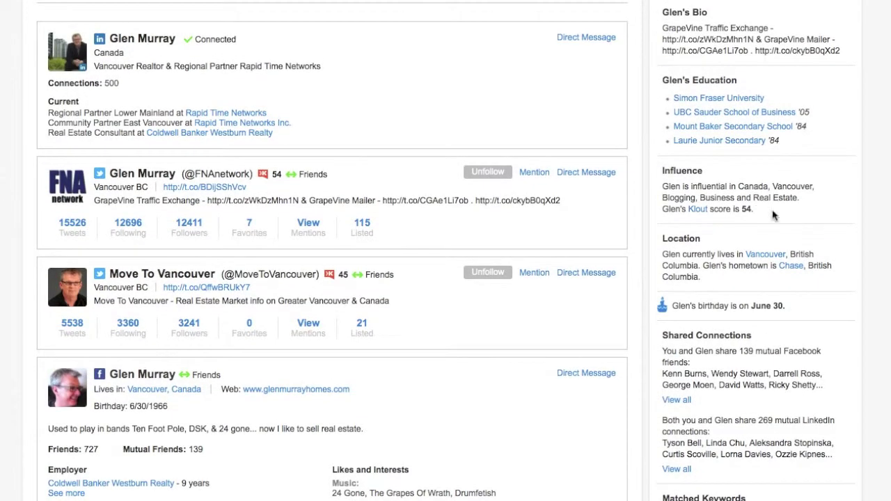
scroll(783, 182, "up", 1)
scroll(783, 183, "up", 1)
scroll(783, 182, "up", 1)
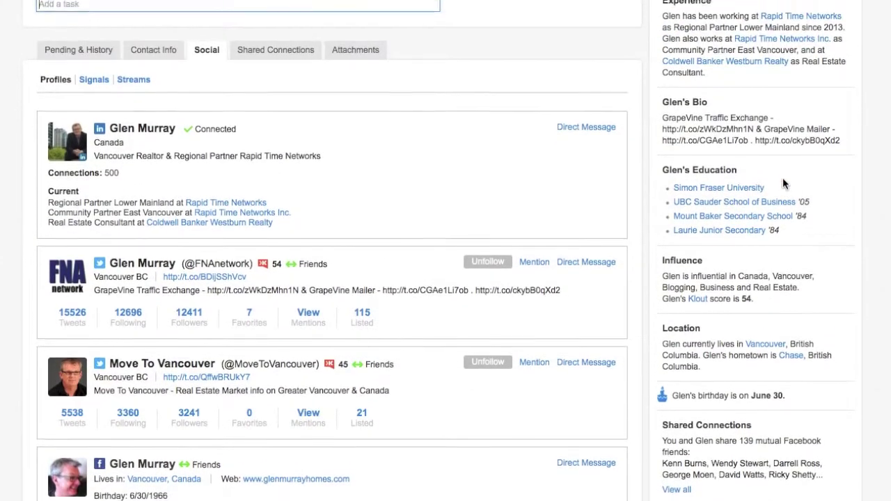
scroll(784, 182, "up", 2)
scroll(783, 183, "up", 2)
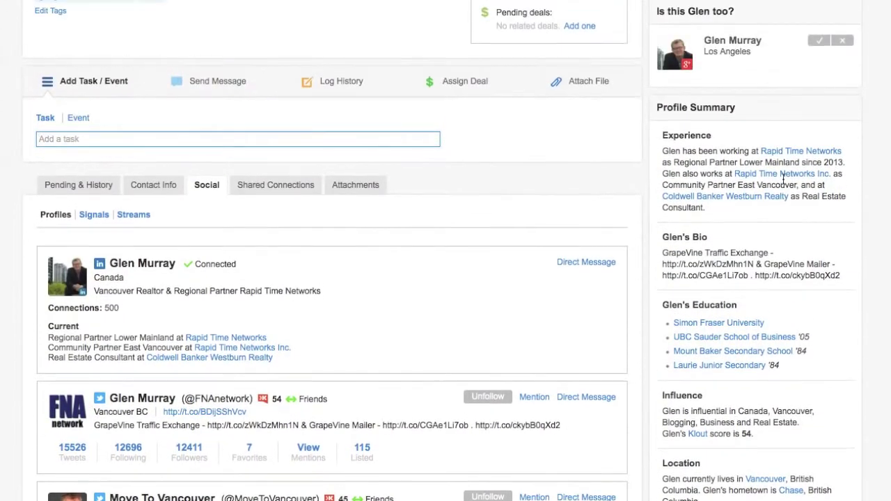
scroll(783, 183, "up", 1)
scroll(783, 182, "up", 1)
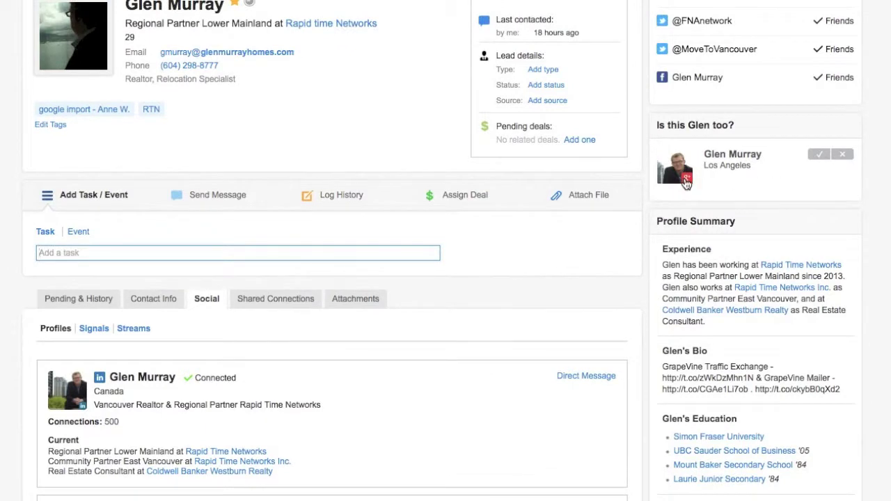
left_click(819, 156)
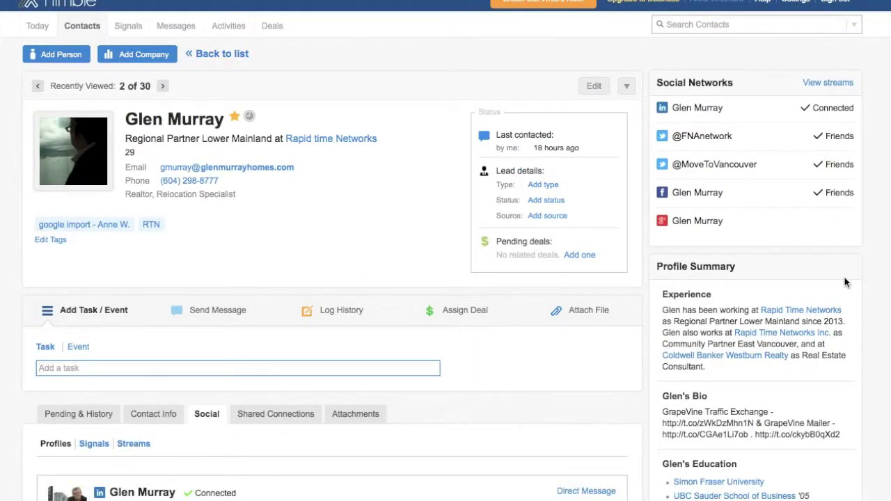
scroll(866, 350, "down", 2)
scroll(866, 351, "up", 2)
Step: Open the Messages inbox, try the Email, Twitter, Facebook and LinkedIn filters, then show all sources
left_click(176, 26)
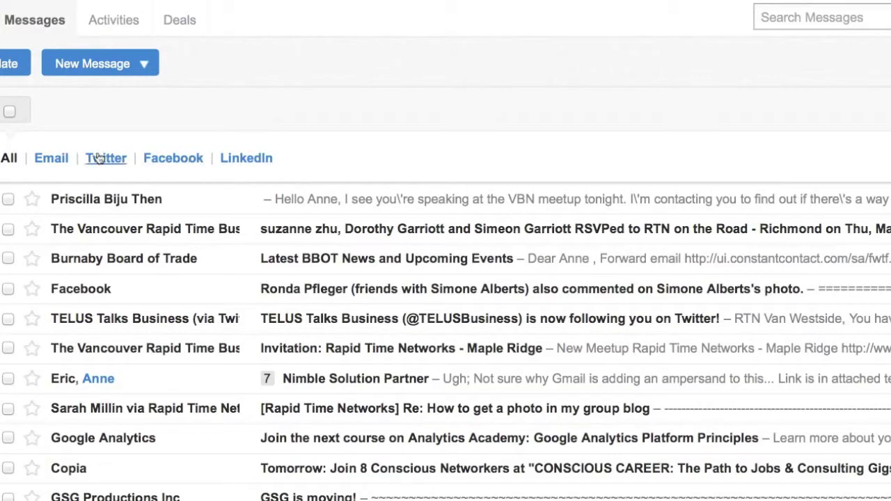
left_click(62, 159)
left_click(102, 162)
left_click(182, 166)
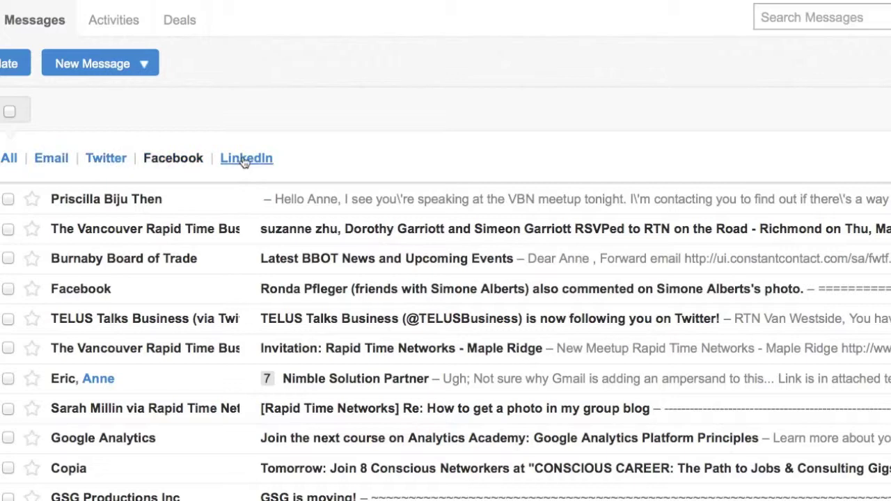
left_click(245, 159)
left_click(213, 46)
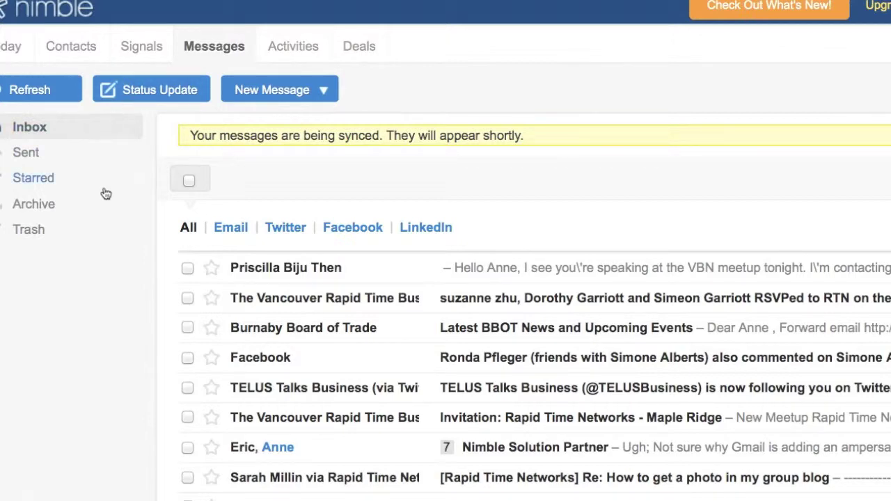
Step: Scroll through the combined inbox of messages from all sources
scroll(138, 332, "down", 3)
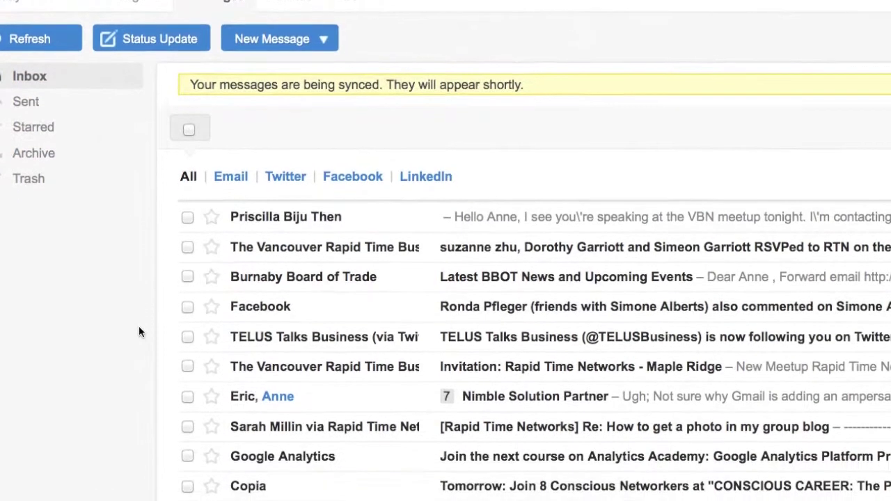
scroll(139, 328, "right", 3)
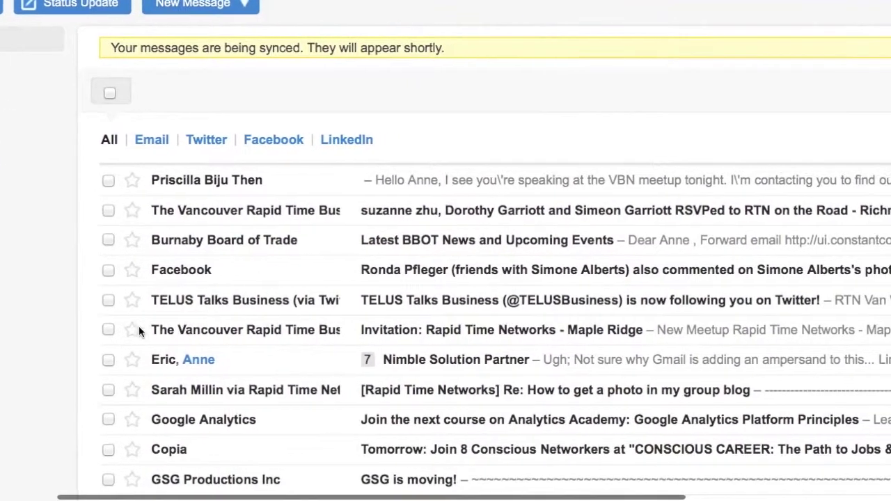
scroll(139, 332, "down", 1)
scroll(138, 333, "right", 1)
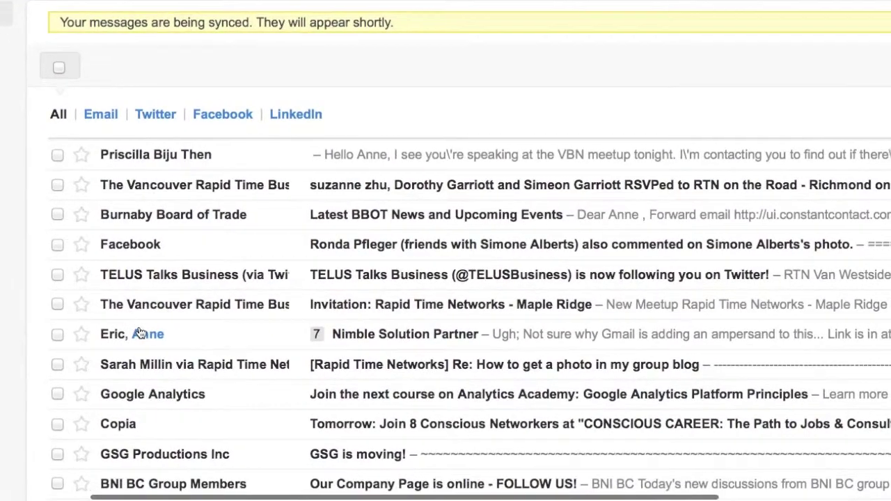
scroll(139, 332, "down", 1)
scroll(139, 333, "right", 1)
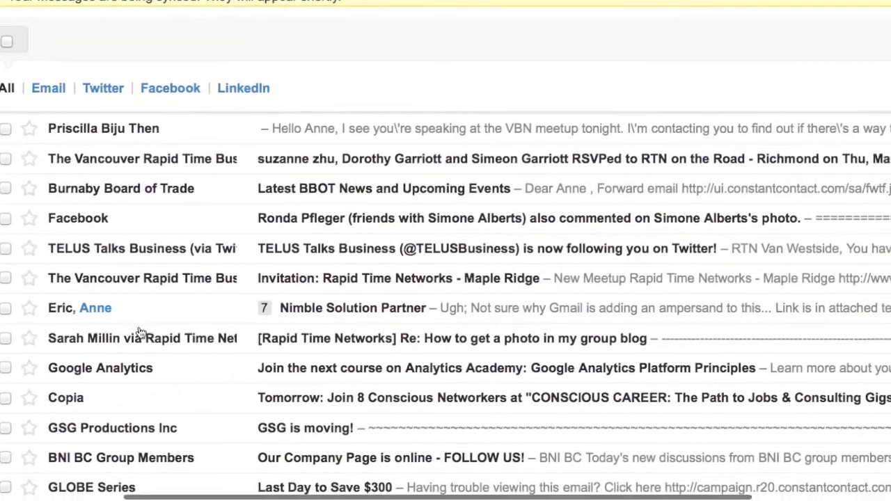
scroll(140, 332, "left", 1)
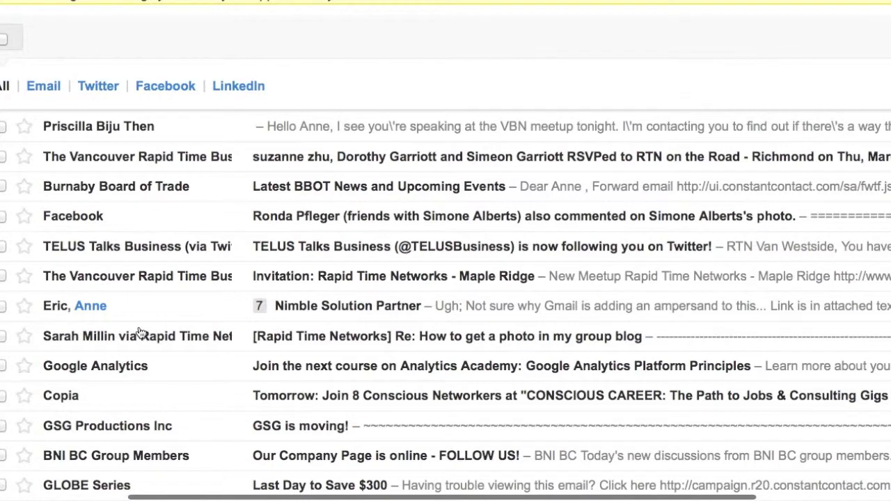
scroll(139, 332, "left", 1)
scroll(139, 332, "down", 2)
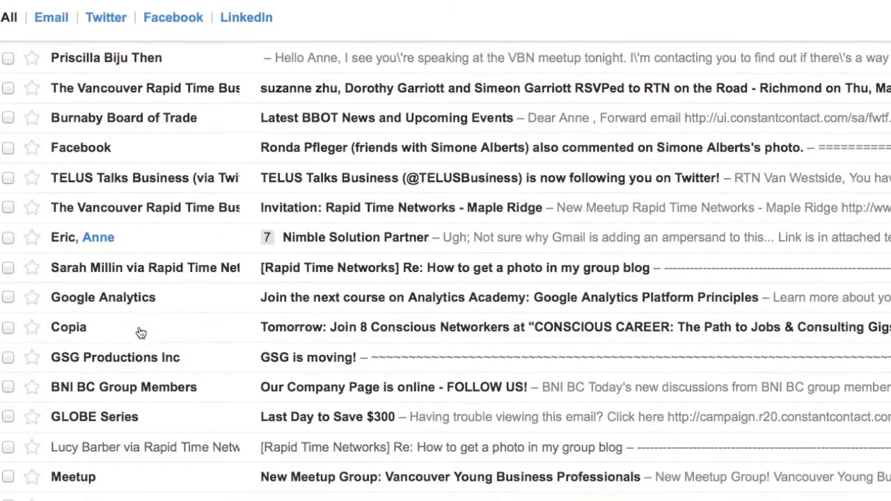
scroll(140, 333, "down", 1)
scroll(139, 332, "down", 1)
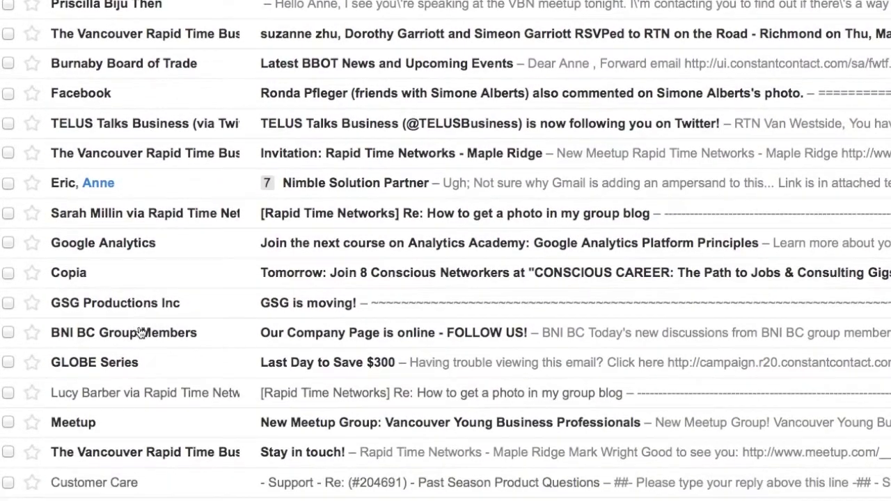
scroll(139, 332, "down", 1)
scroll(139, 332, "down", 1)
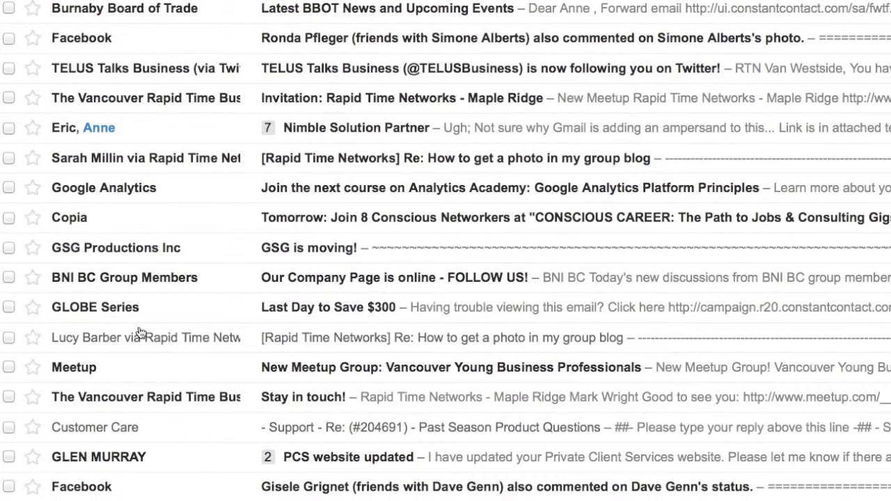
scroll(140, 333, "down", 1)
scroll(140, 333, "down", 1)
scroll(140, 333, "down", 1)
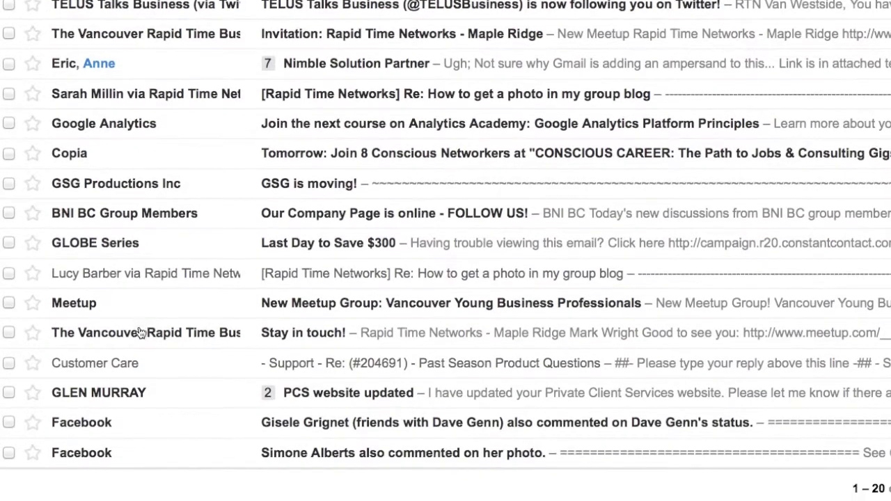
scroll(140, 333, "down", 2)
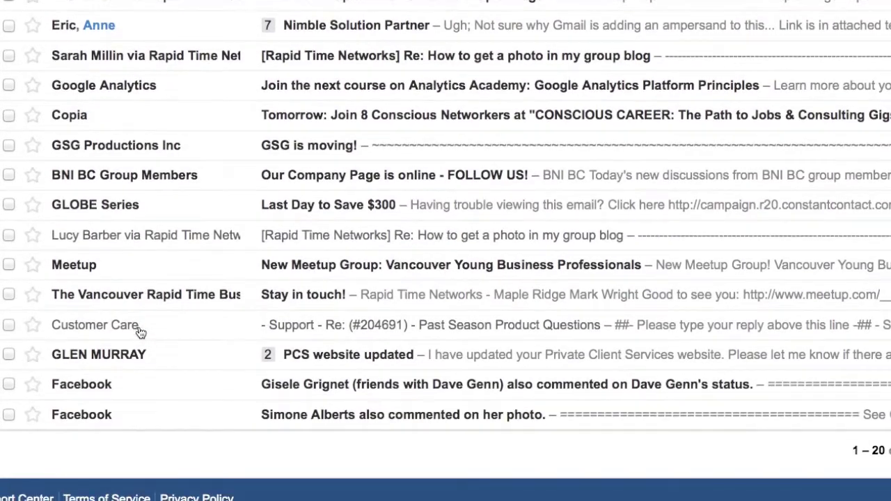
scroll(140, 333, "down", 1)
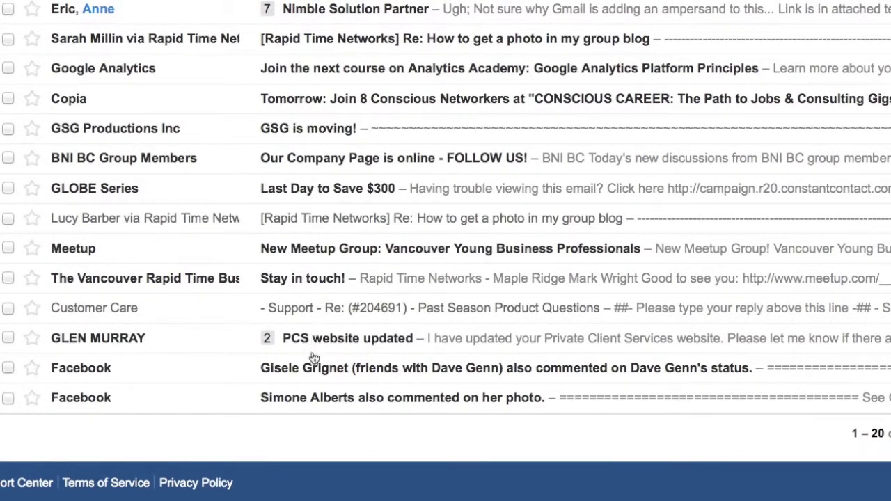
scroll(289, 174, "up", 10)
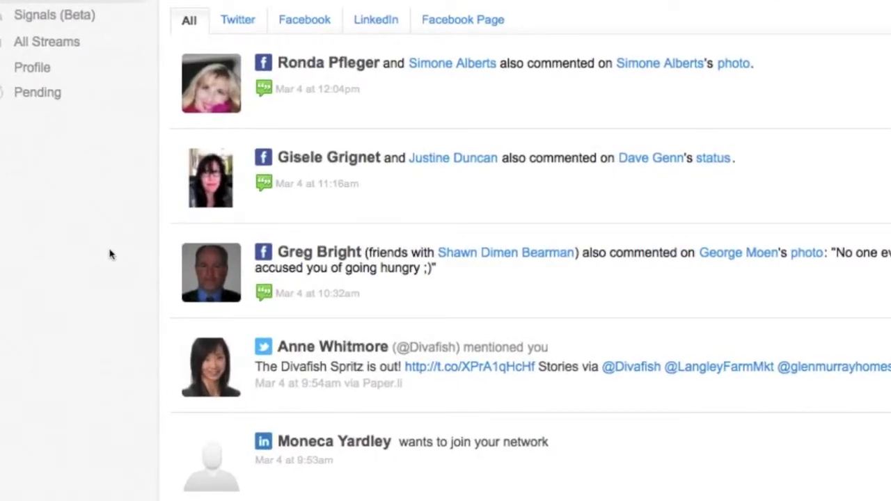
mouse_move(538, 78)
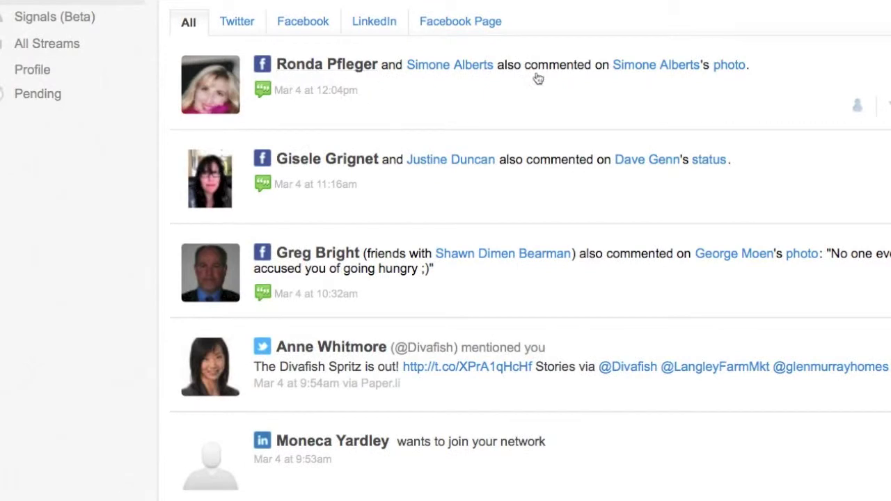
Step: Scroll the Signals notifications and preview a Twitter user's profile card
scroll(519, 159, "down", 2)
scroll(435, 209, "down", 1)
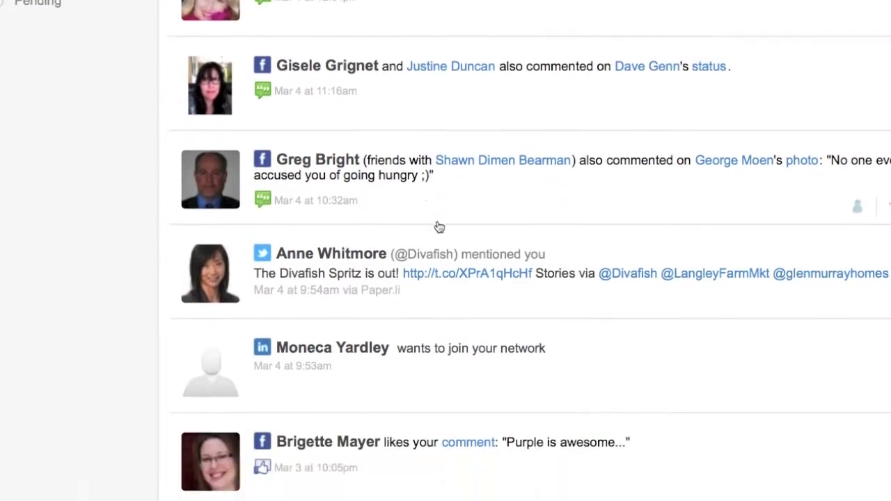
scroll(439, 227, "down", 2)
left_click(352, 168)
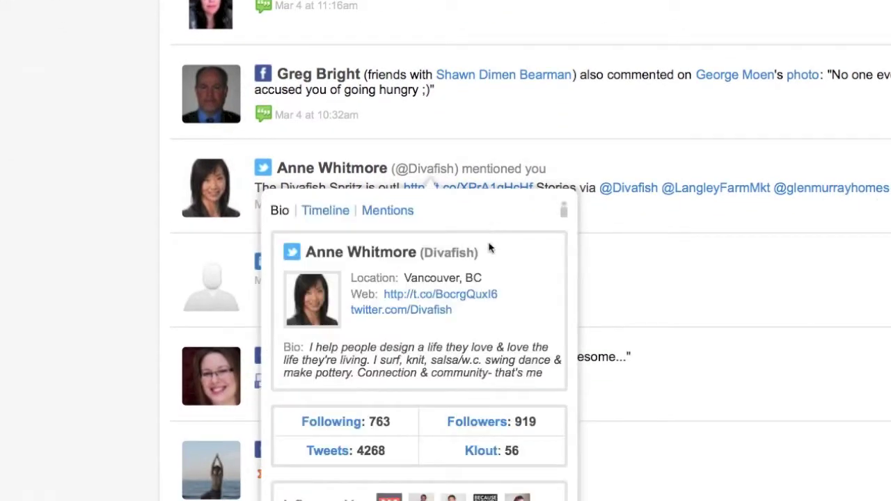
Step: Scroll further through the Notifications feed and back up
scroll(647, 286, "down", 1)
scroll(639, 284, "down", 3)
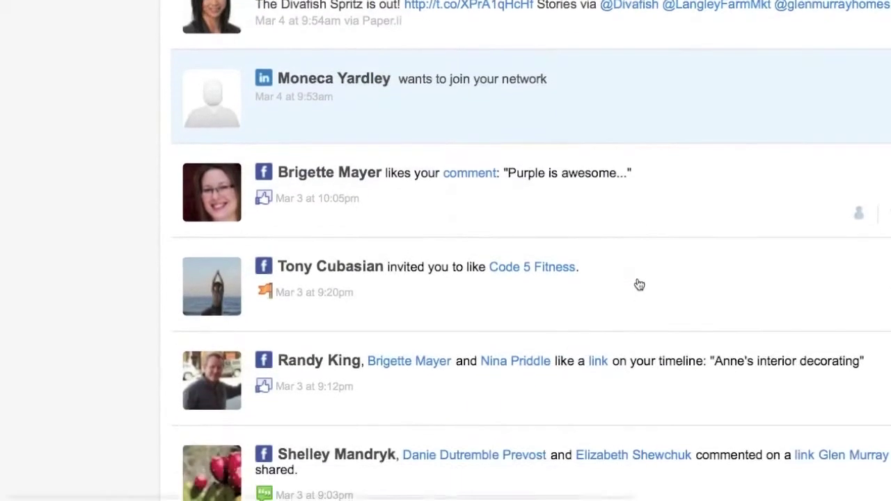
scroll(640, 285, "down", 1)
scroll(639, 285, "down", 1)
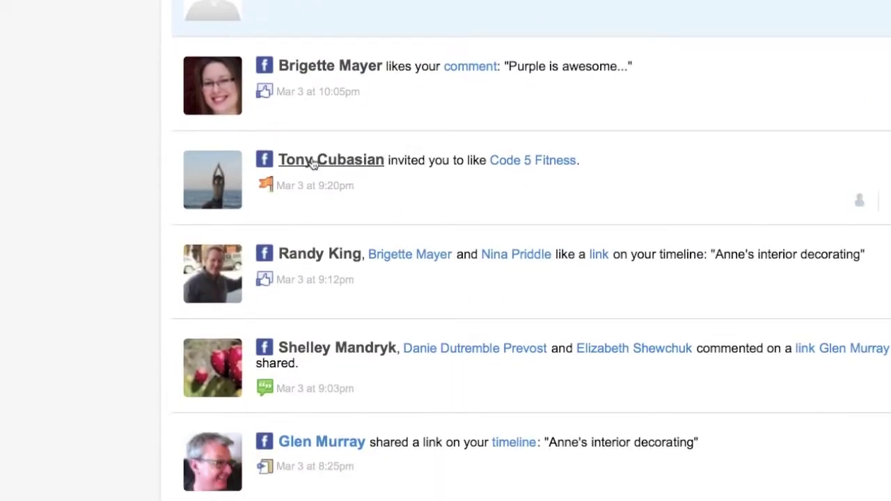
mouse_move(331, 267)
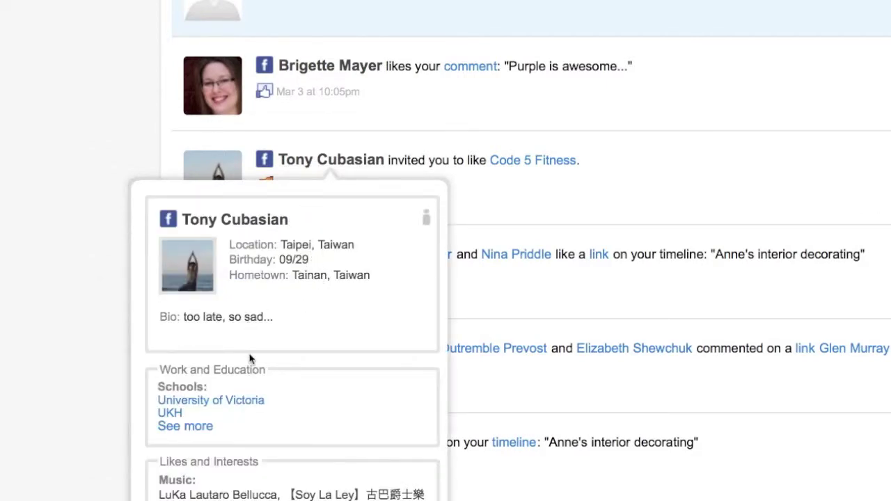
scroll(252, 433, "down", 2)
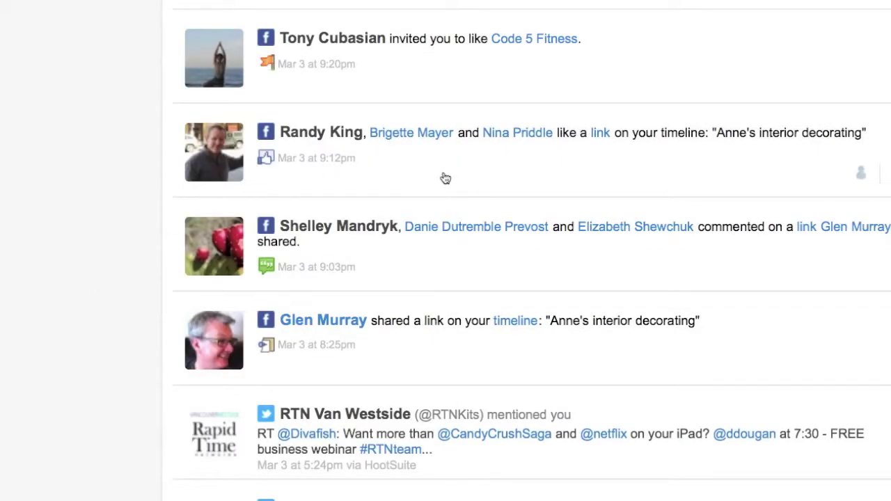
scroll(414, 195, "down", 2)
scroll(413, 195, "down", 1)
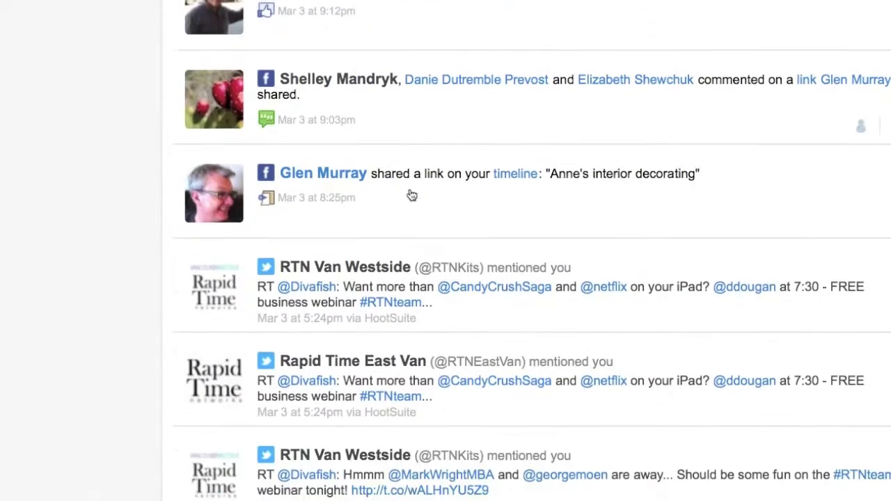
scroll(411, 195, "down", 1)
scroll(411, 195, "down", 2)
scroll(410, 195, "down", 1)
scroll(411, 195, "up", 5)
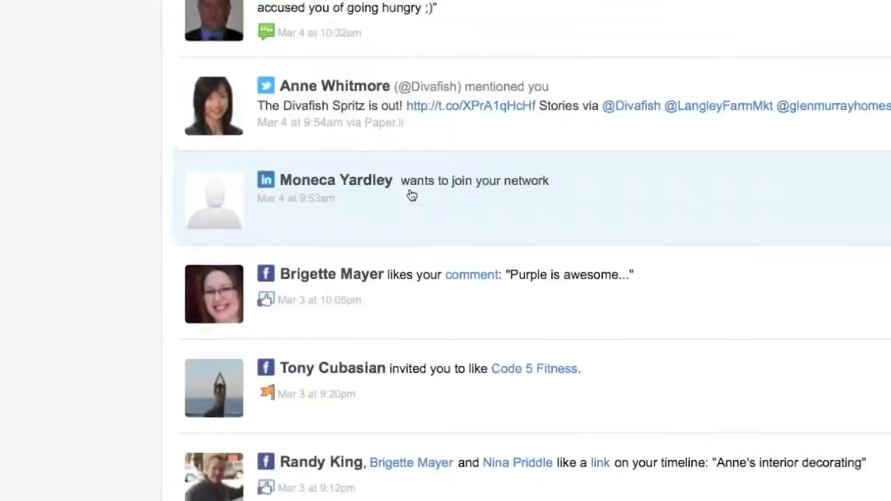
scroll(411, 195, "up", 5)
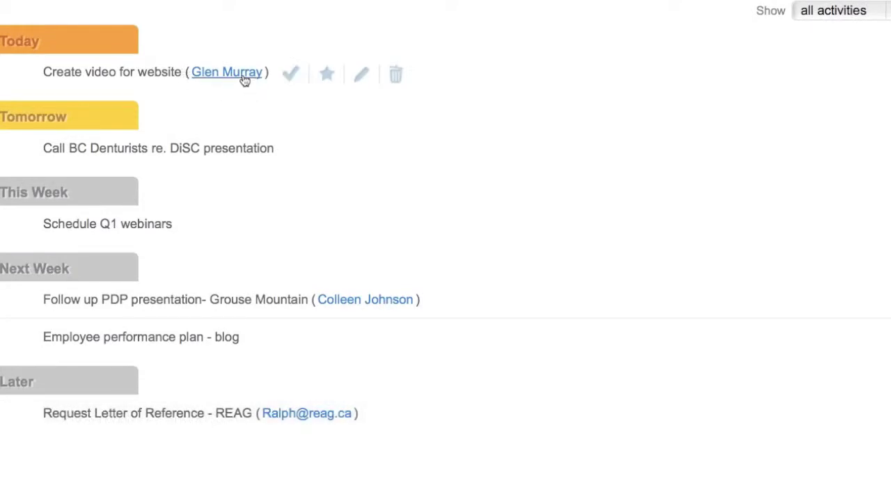
Step: Open the contacts linked to the reference letter and Grouse Mountain tasks
scroll(247, 240, "down", 2)
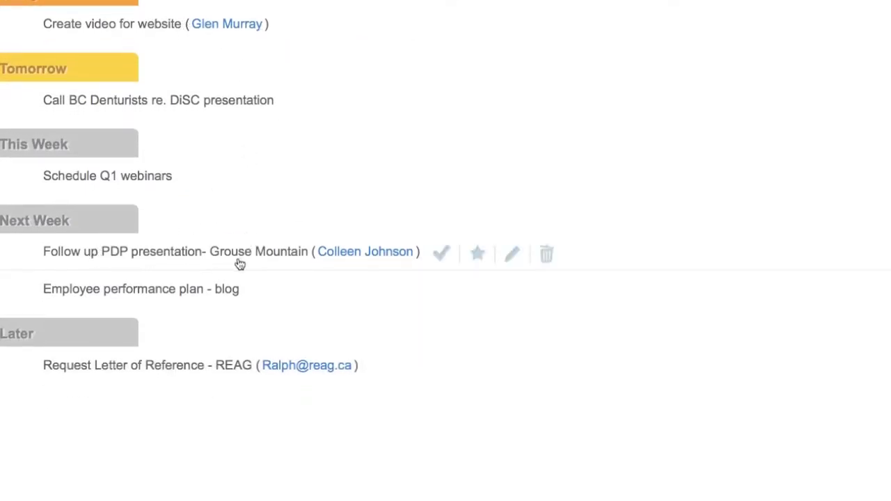
mouse_move(201, 414)
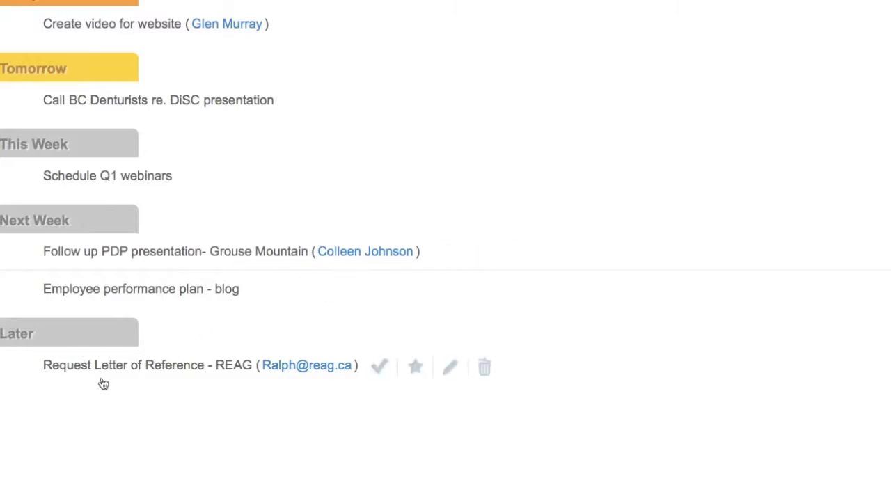
scroll(122, 384, "down", 2)
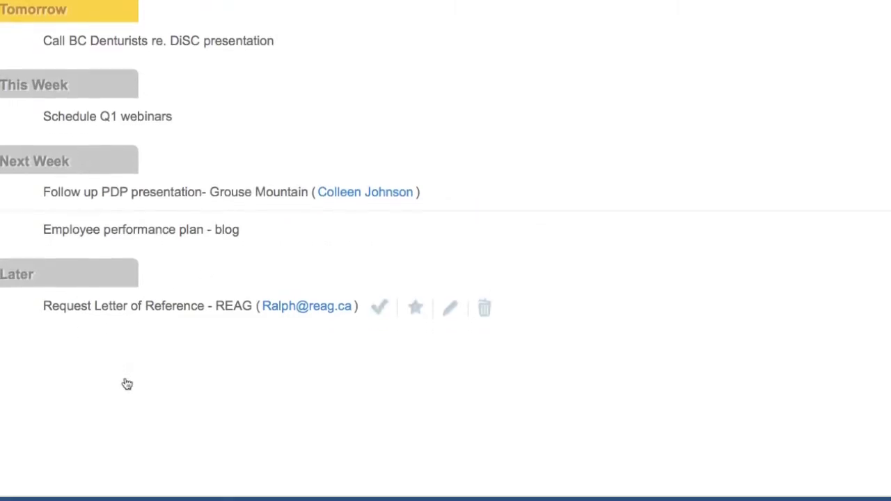
left_click(283, 312)
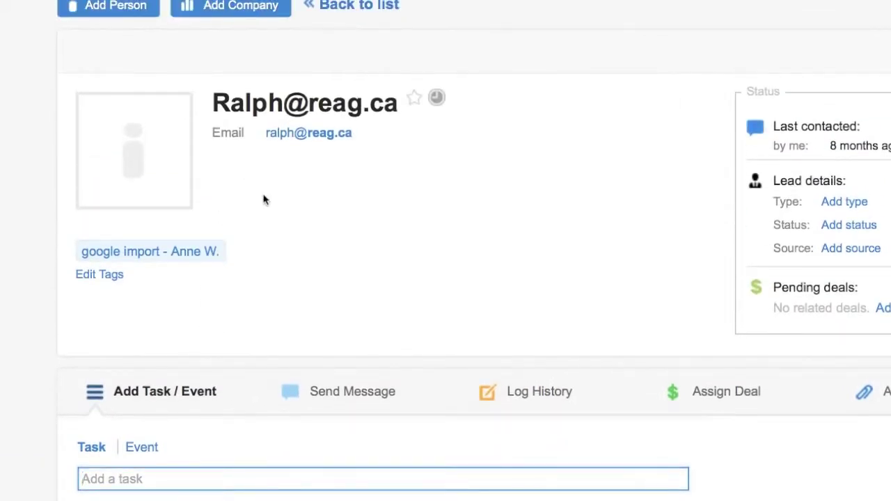
scroll(255, 207, "up", 5)
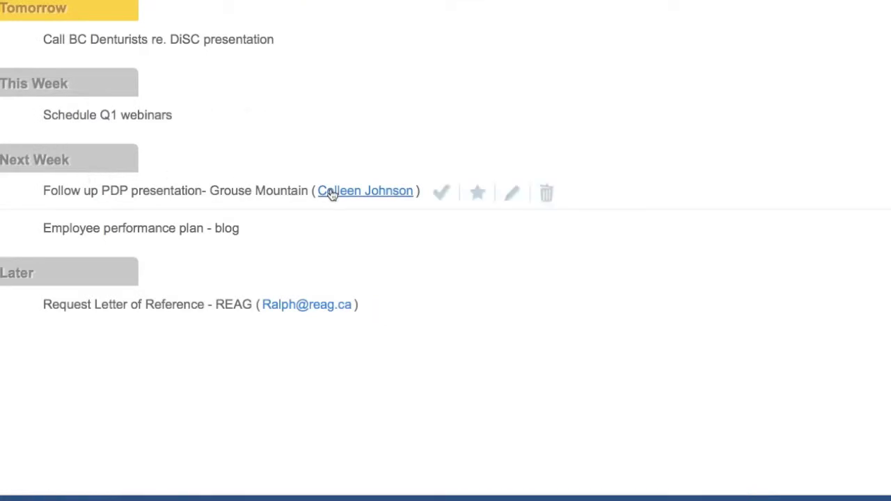
left_click(333, 192)
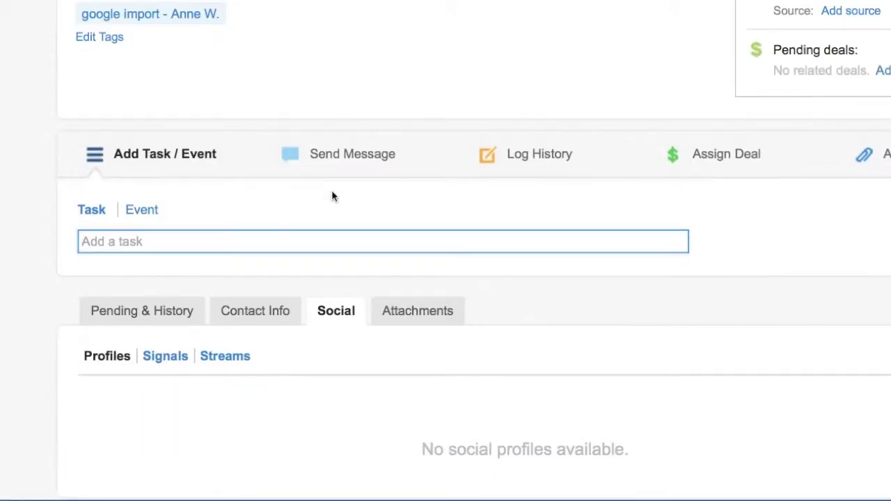
scroll(332, 196, "up", 3)
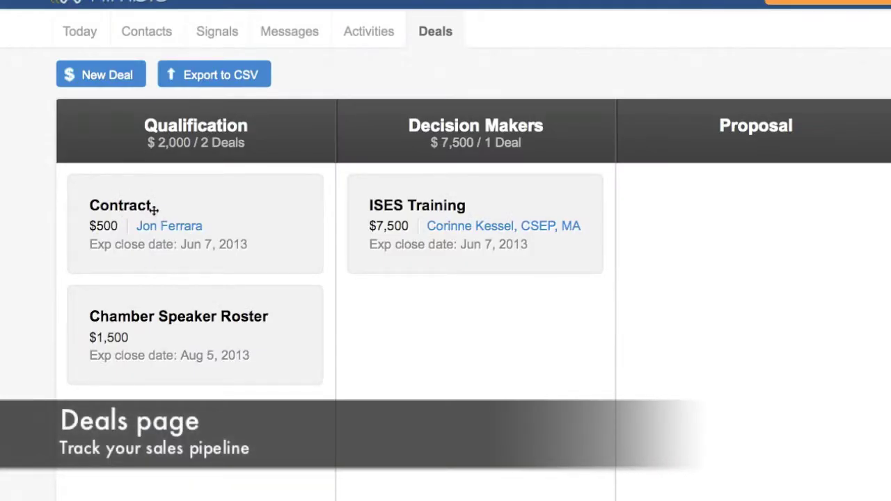
Step: Scroll the Deals pipeline right past the Negotiation and Close Deal stages
scroll(155, 211, "left", 5)
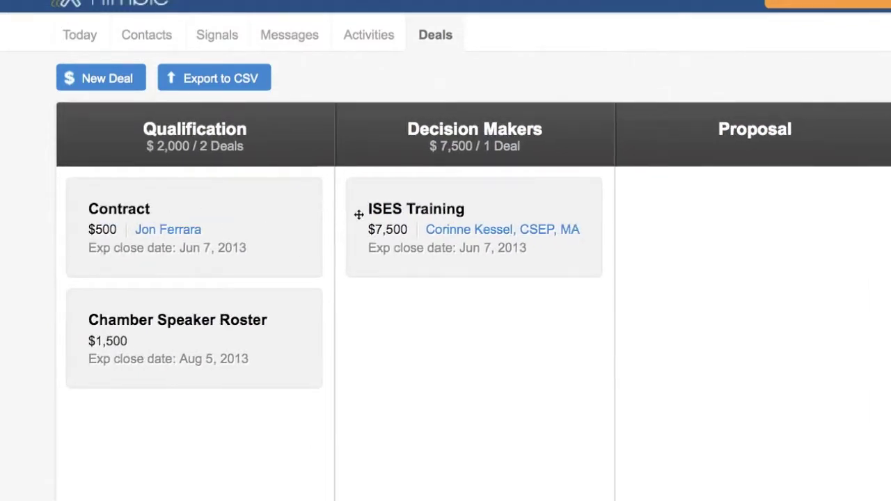
scroll(358, 214, "right", 5)
scroll(358, 214, "right", 5)
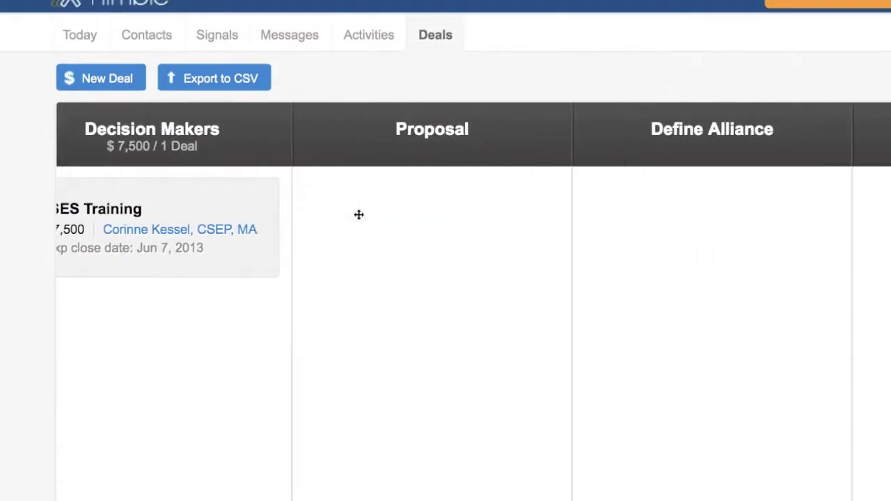
scroll(359, 215, "right", 3)
scroll(358, 219, "right", 3)
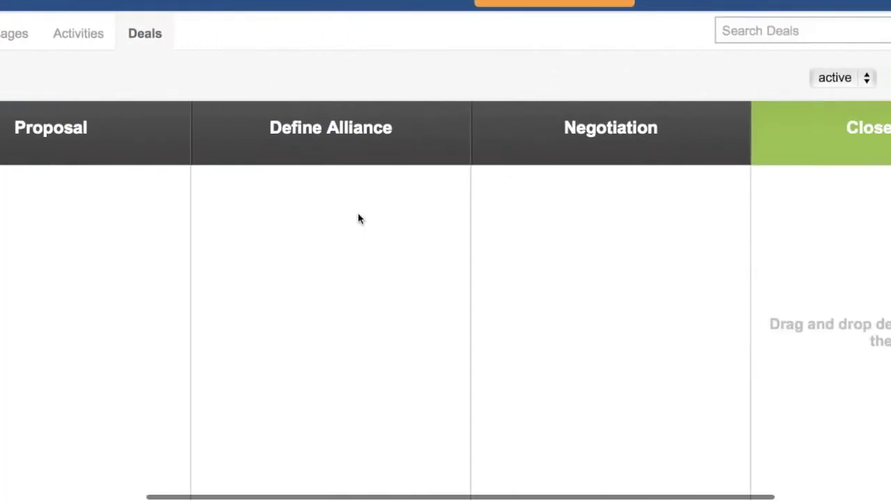
scroll(359, 220, "right", 3)
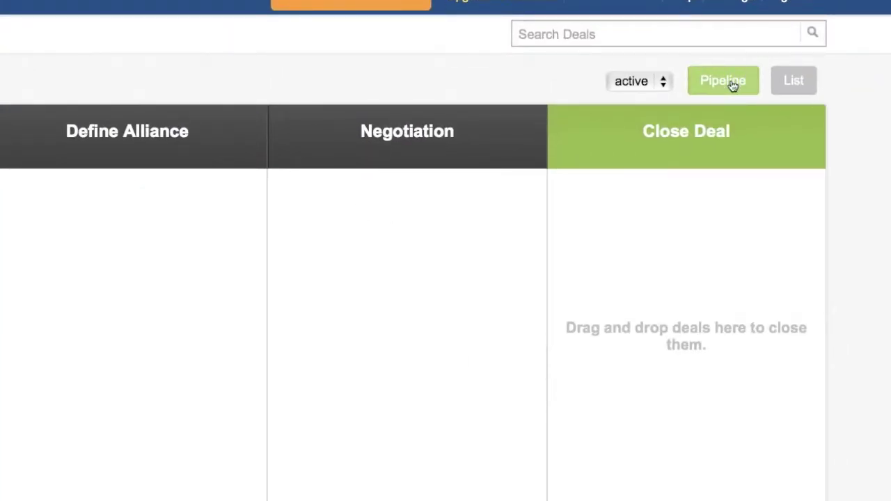
Step: Switch Deals to List view, showing the three deals totalling $9,500 ($8,350 weighted)
left_click(794, 81)
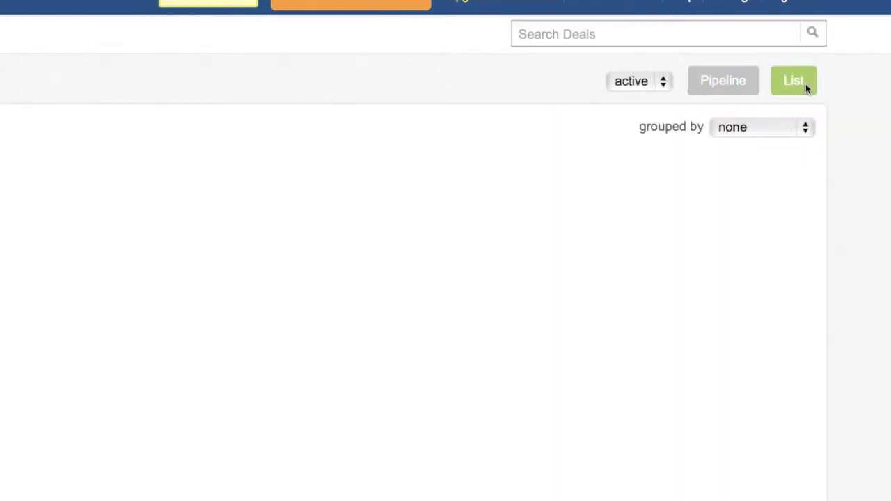
scroll(286, 201, "left", 5)
scroll(287, 202, "left", 4)
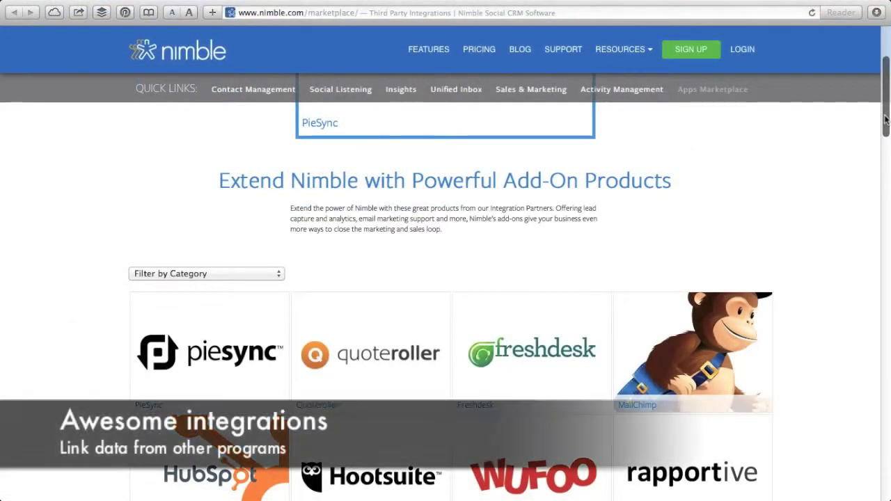
Step: Browse the nimble.com Apps Marketplace integrations, such as Zoho CRM, Highrise, PandaDoc and UnDupe
left_click_drag(887, 119, 882, 202)
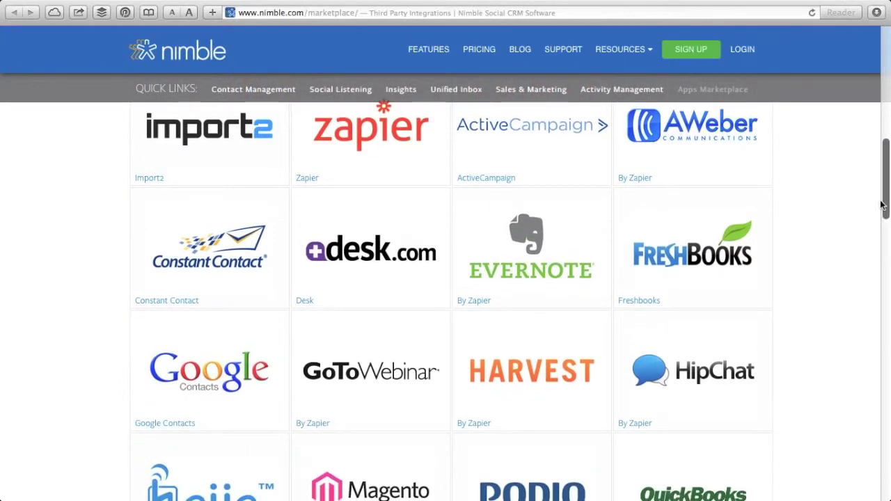
scroll(882, 204, "down", 1)
scroll(882, 204, "down", 2)
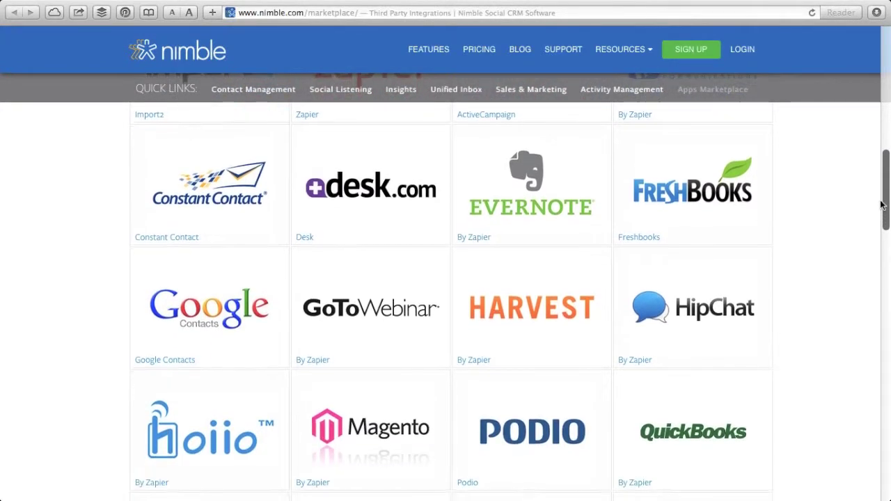
scroll(882, 204, "down", 1)
scroll(882, 205, "down", 1)
scroll(881, 204, "down", 1)
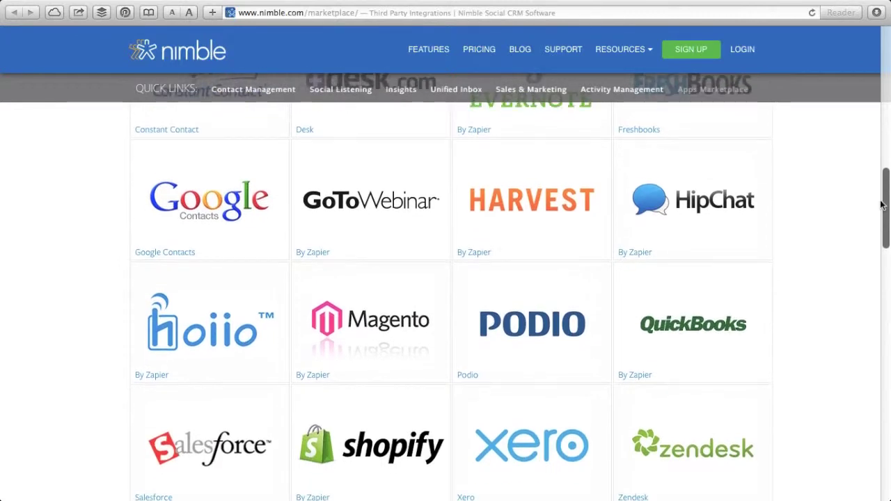
scroll(881, 204, "down", 1)
scroll(882, 204, "down", 1)
scroll(882, 204, "down", 1)
scroll(882, 204, "down", 1)
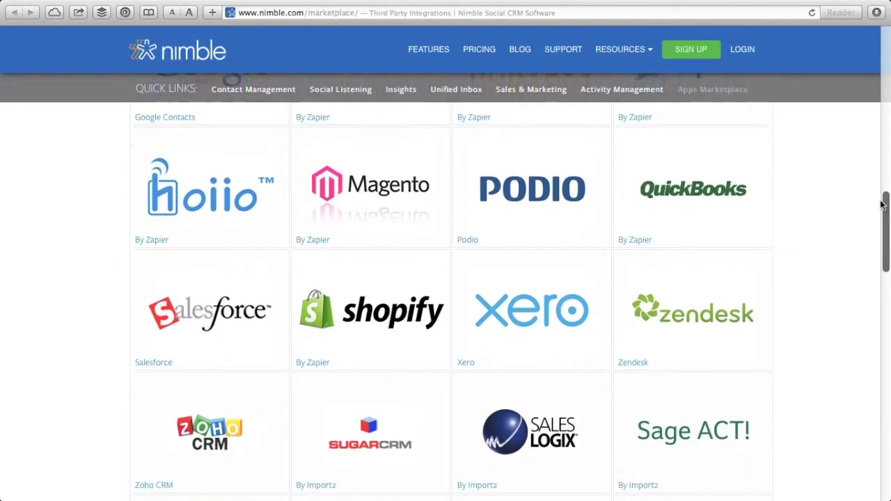
scroll(881, 205, "down", 1)
scroll(881, 204, "down", 1)
scroll(882, 204, "down", 1)
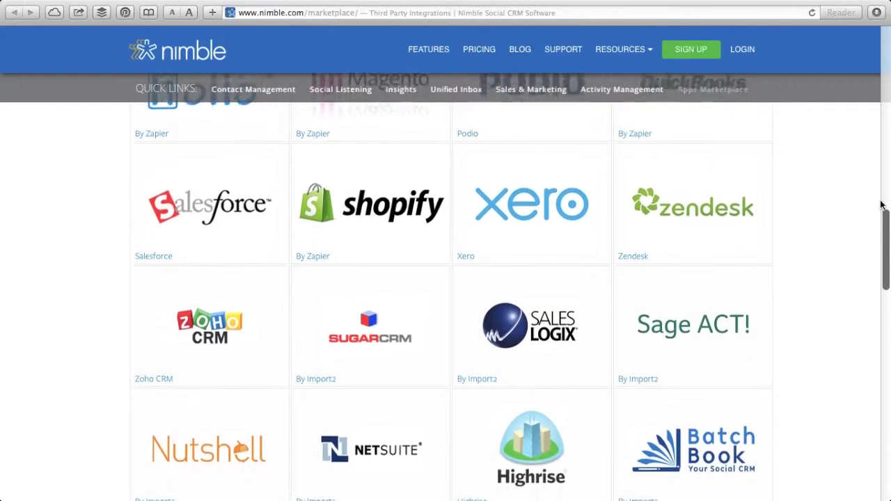
scroll(882, 204, "down", 1)
scroll(881, 204, "down", 2)
scroll(882, 204, "down", 1)
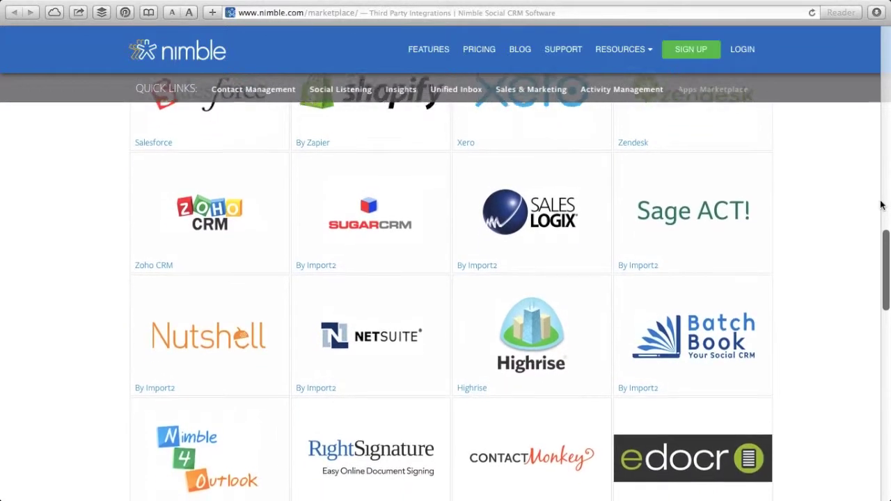
scroll(882, 204, "down", 1)
scroll(882, 204, "down", 1)
scroll(882, 204, "down", 1)
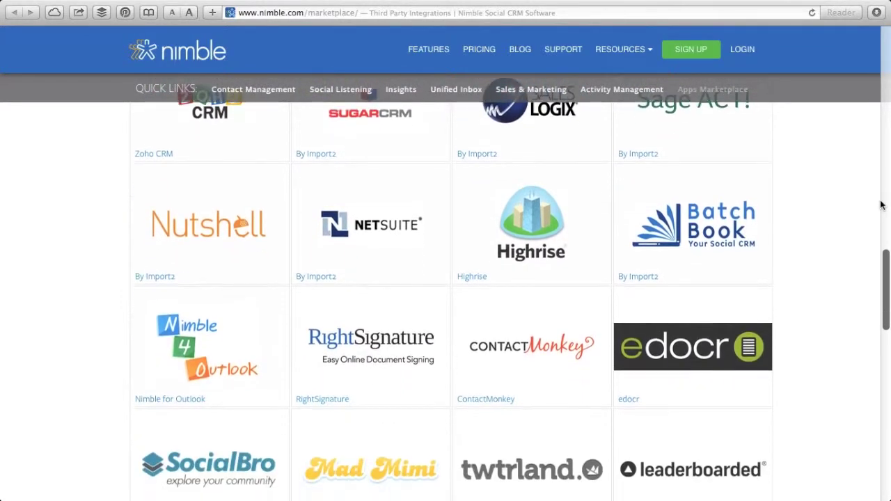
scroll(881, 204, "down", 1)
scroll(882, 204, "down", 1)
scroll(881, 204, "down", 1)
scroll(882, 204, "down", 1)
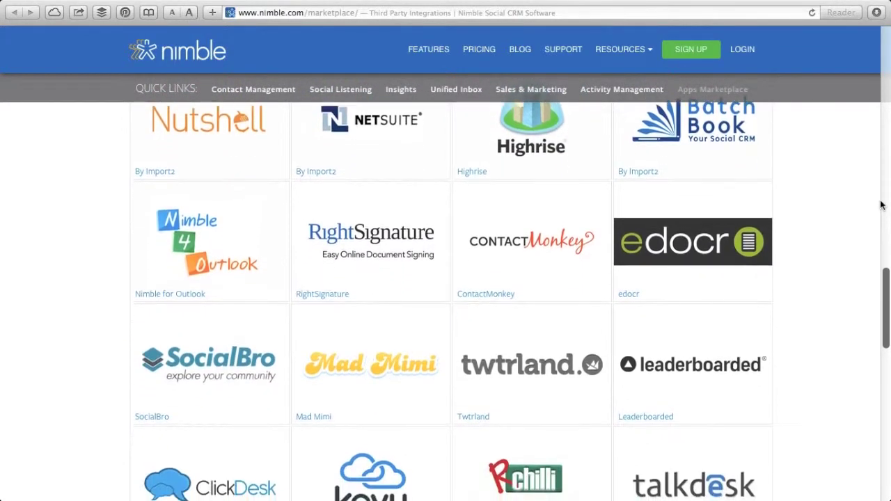
scroll(881, 204, "down", 1)
scroll(882, 204, "down", 1)
scroll(881, 204, "down", 1)
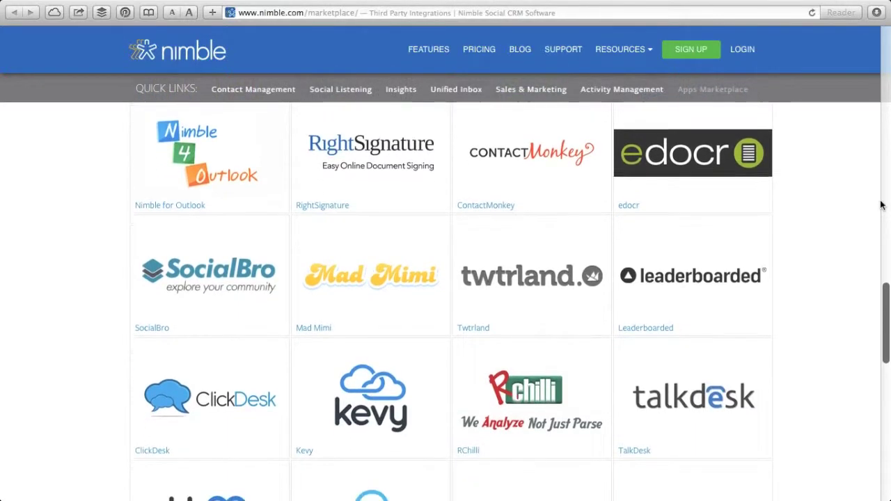
scroll(882, 204, "down", 1)
scroll(881, 204, "down", 1)
scroll(882, 205, "down", 1)
scroll(882, 204, "down", 1)
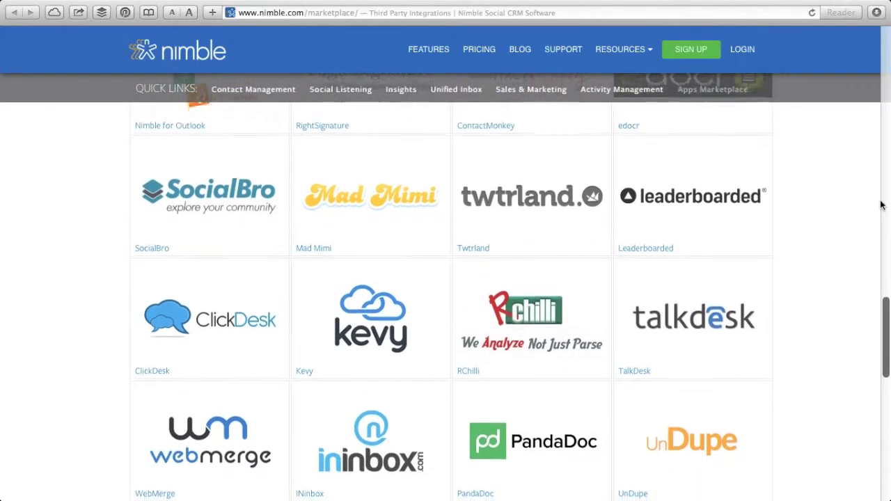
scroll(882, 205, "down", 1)
scroll(881, 204, "down", 1)
scroll(882, 204, "down", 1)
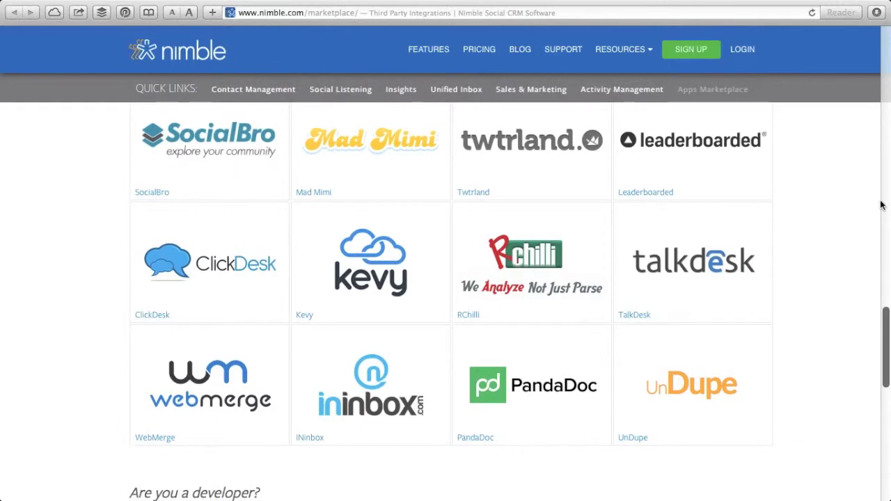
scroll(881, 204, "down", 1)
scroll(882, 205, "down", 1)
scroll(882, 204, "down", 1)
scroll(881, 205, "down", 1)
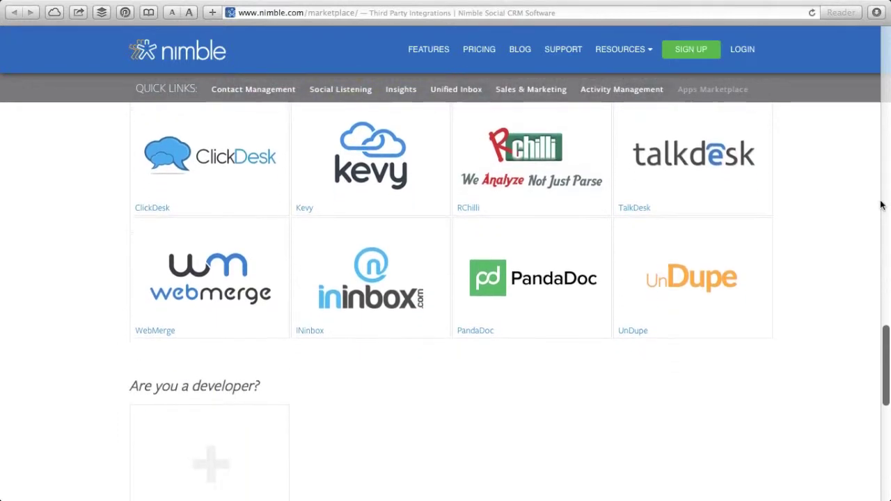
scroll(882, 205, "down", 1)
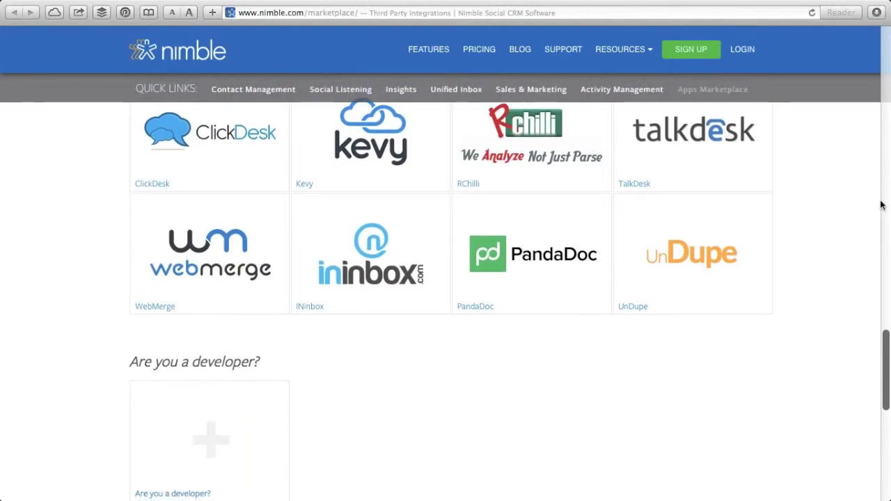